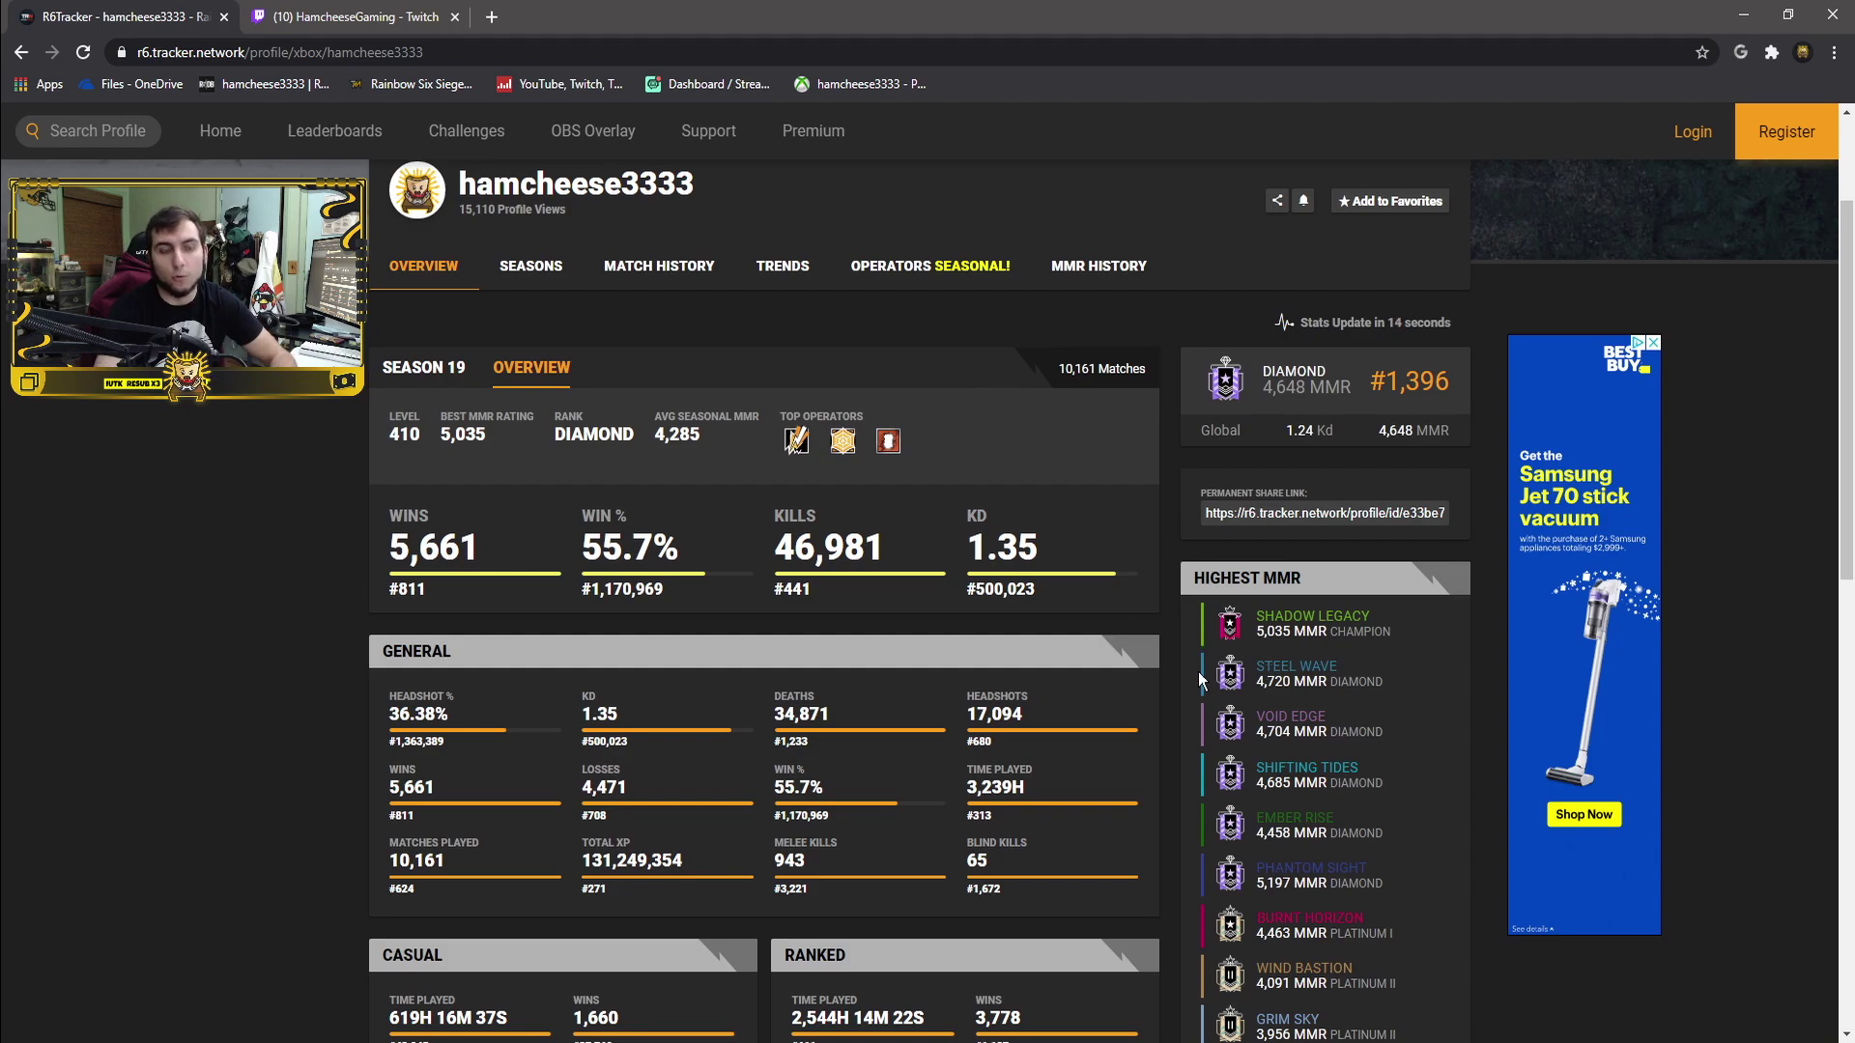
Examine the player profile's overall, casual and ranked statistics, reload the page, and expand the full list of highest MMR seasons.
scroll(1029, 617, "down", 2)
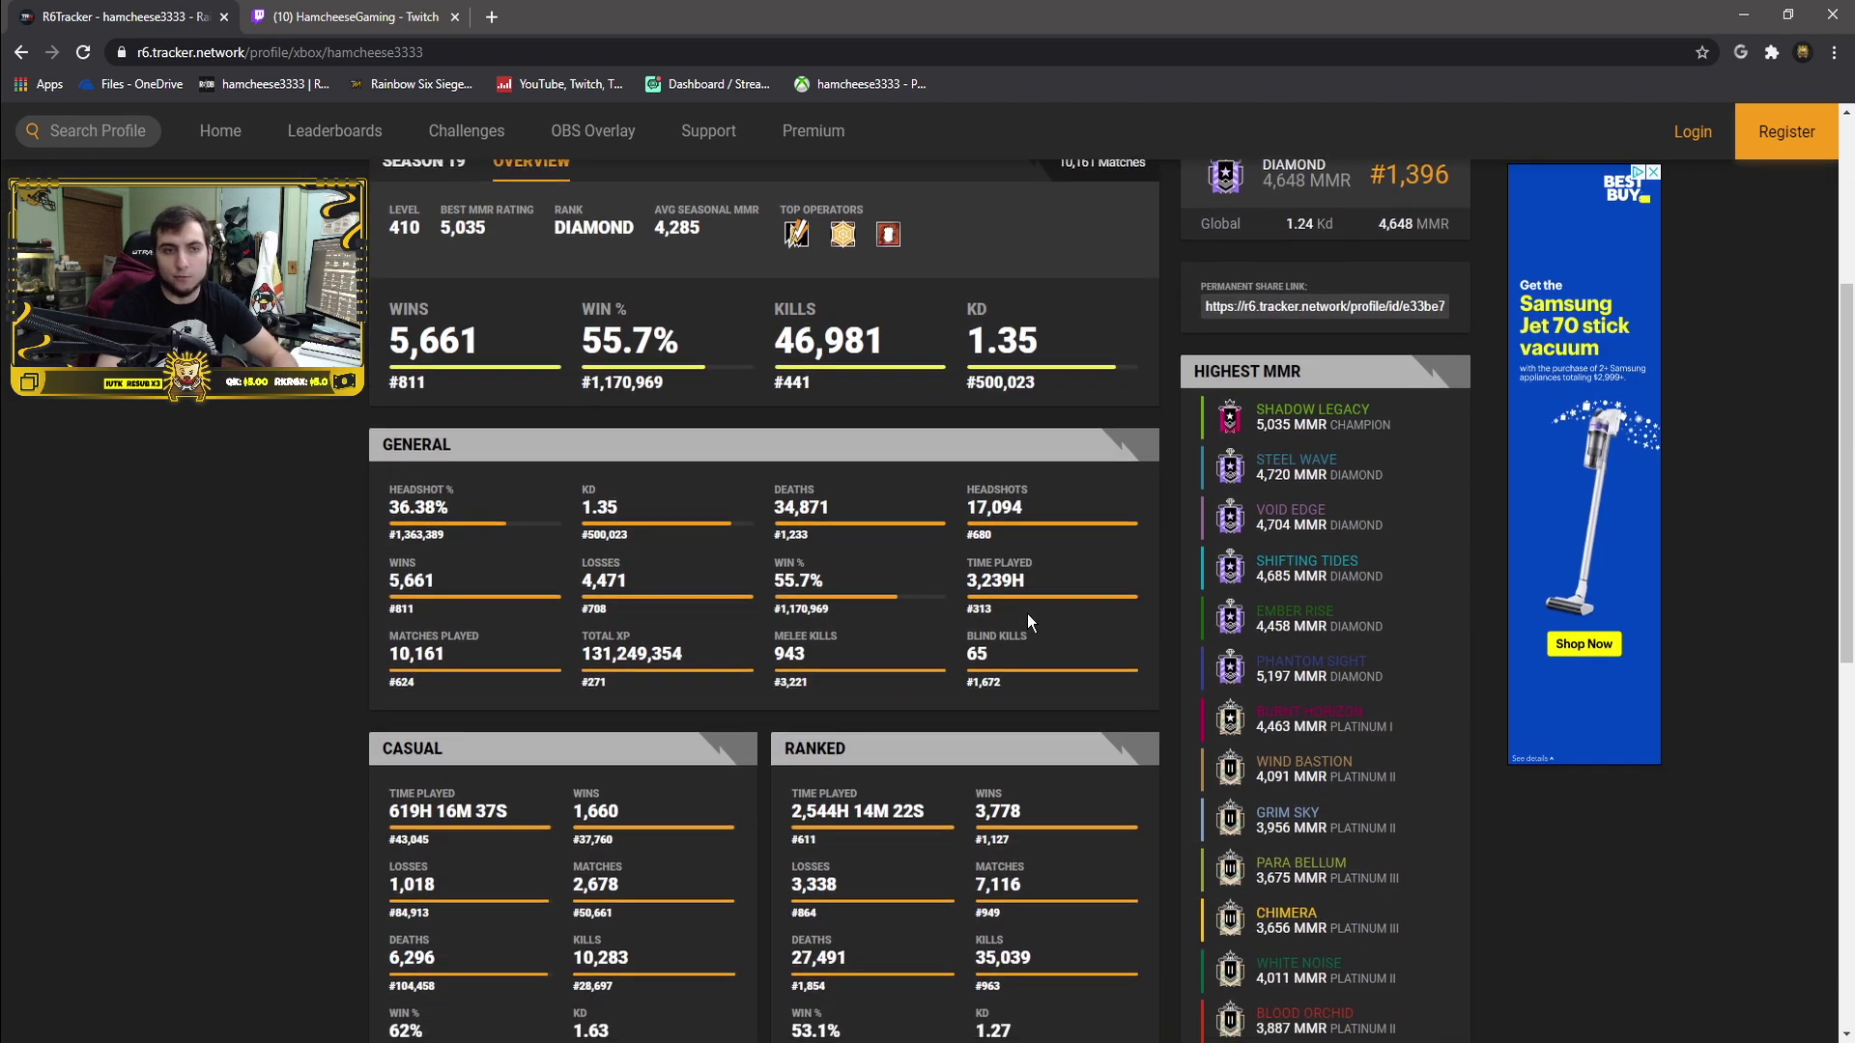
scroll(1028, 613, "down", 1)
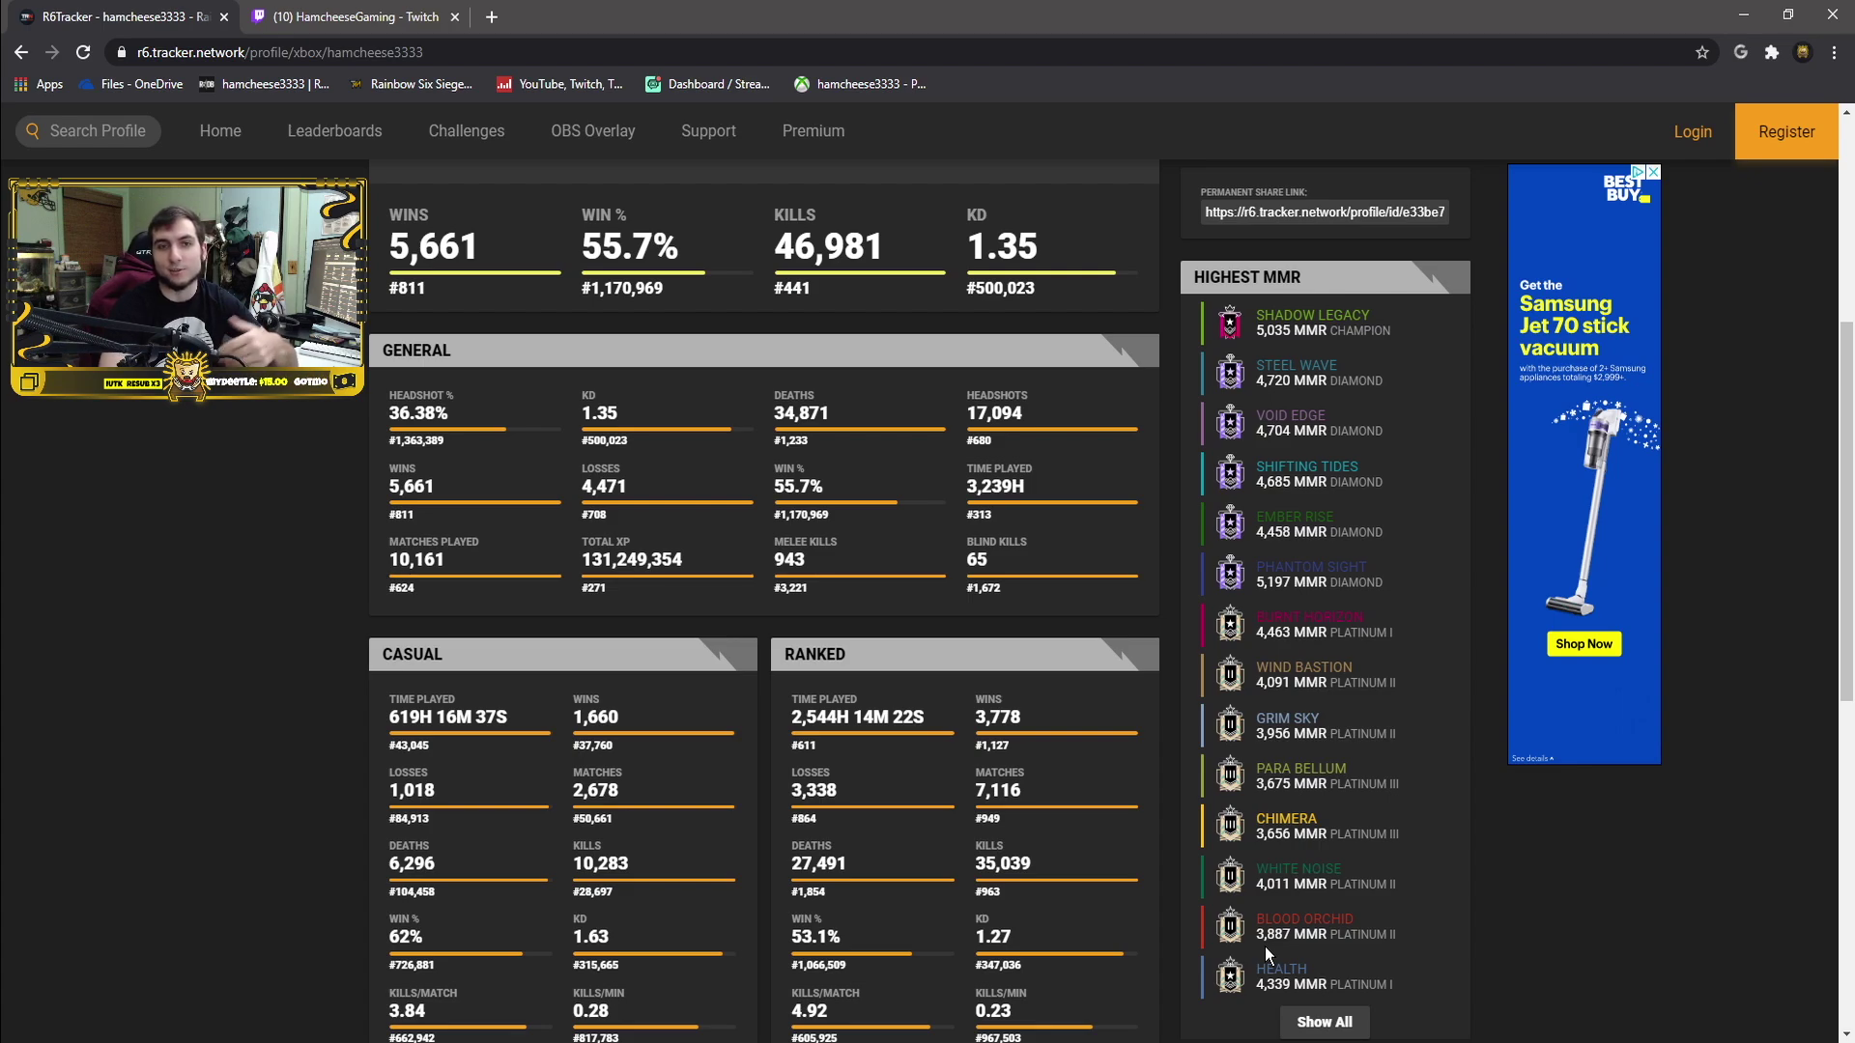
key("F5")
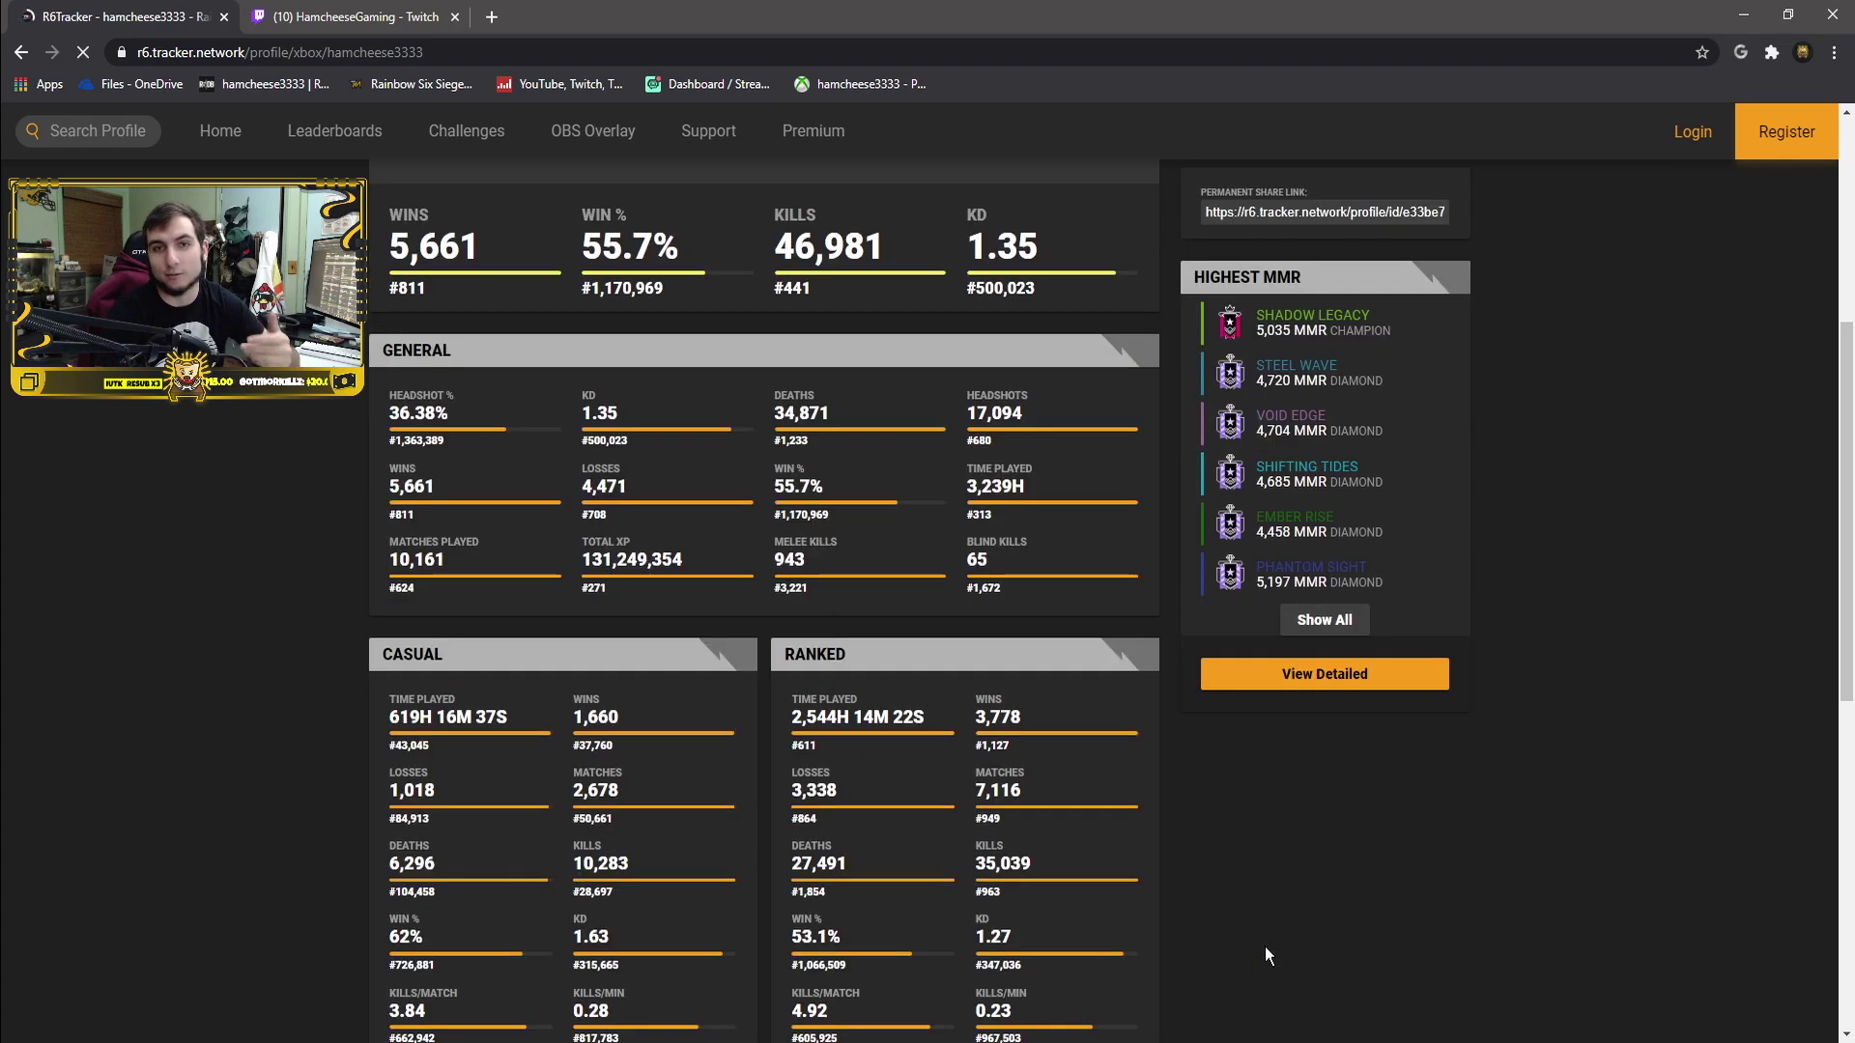
left_click(1320, 623)
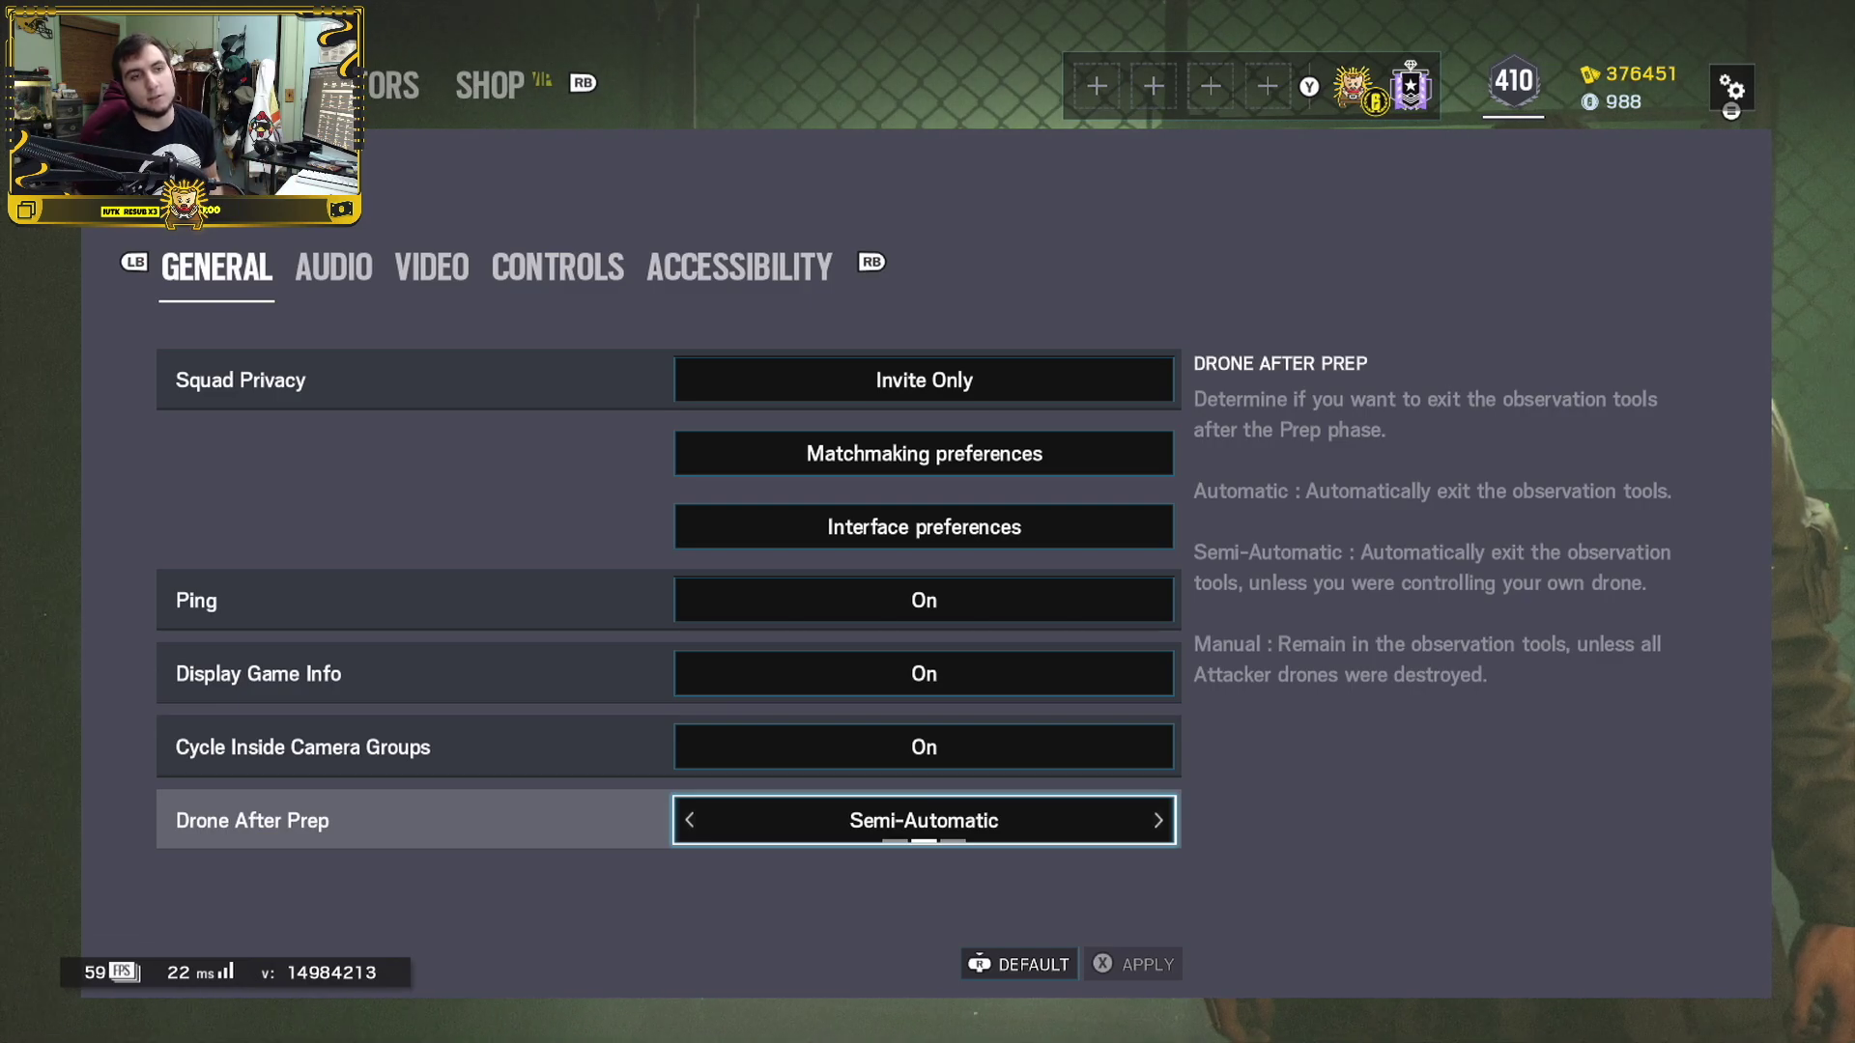
Review the General options between Drone After Prep and Squad Privacy.
key("Up")
key("Up")
key("Up")
key("Up")
key("Up")
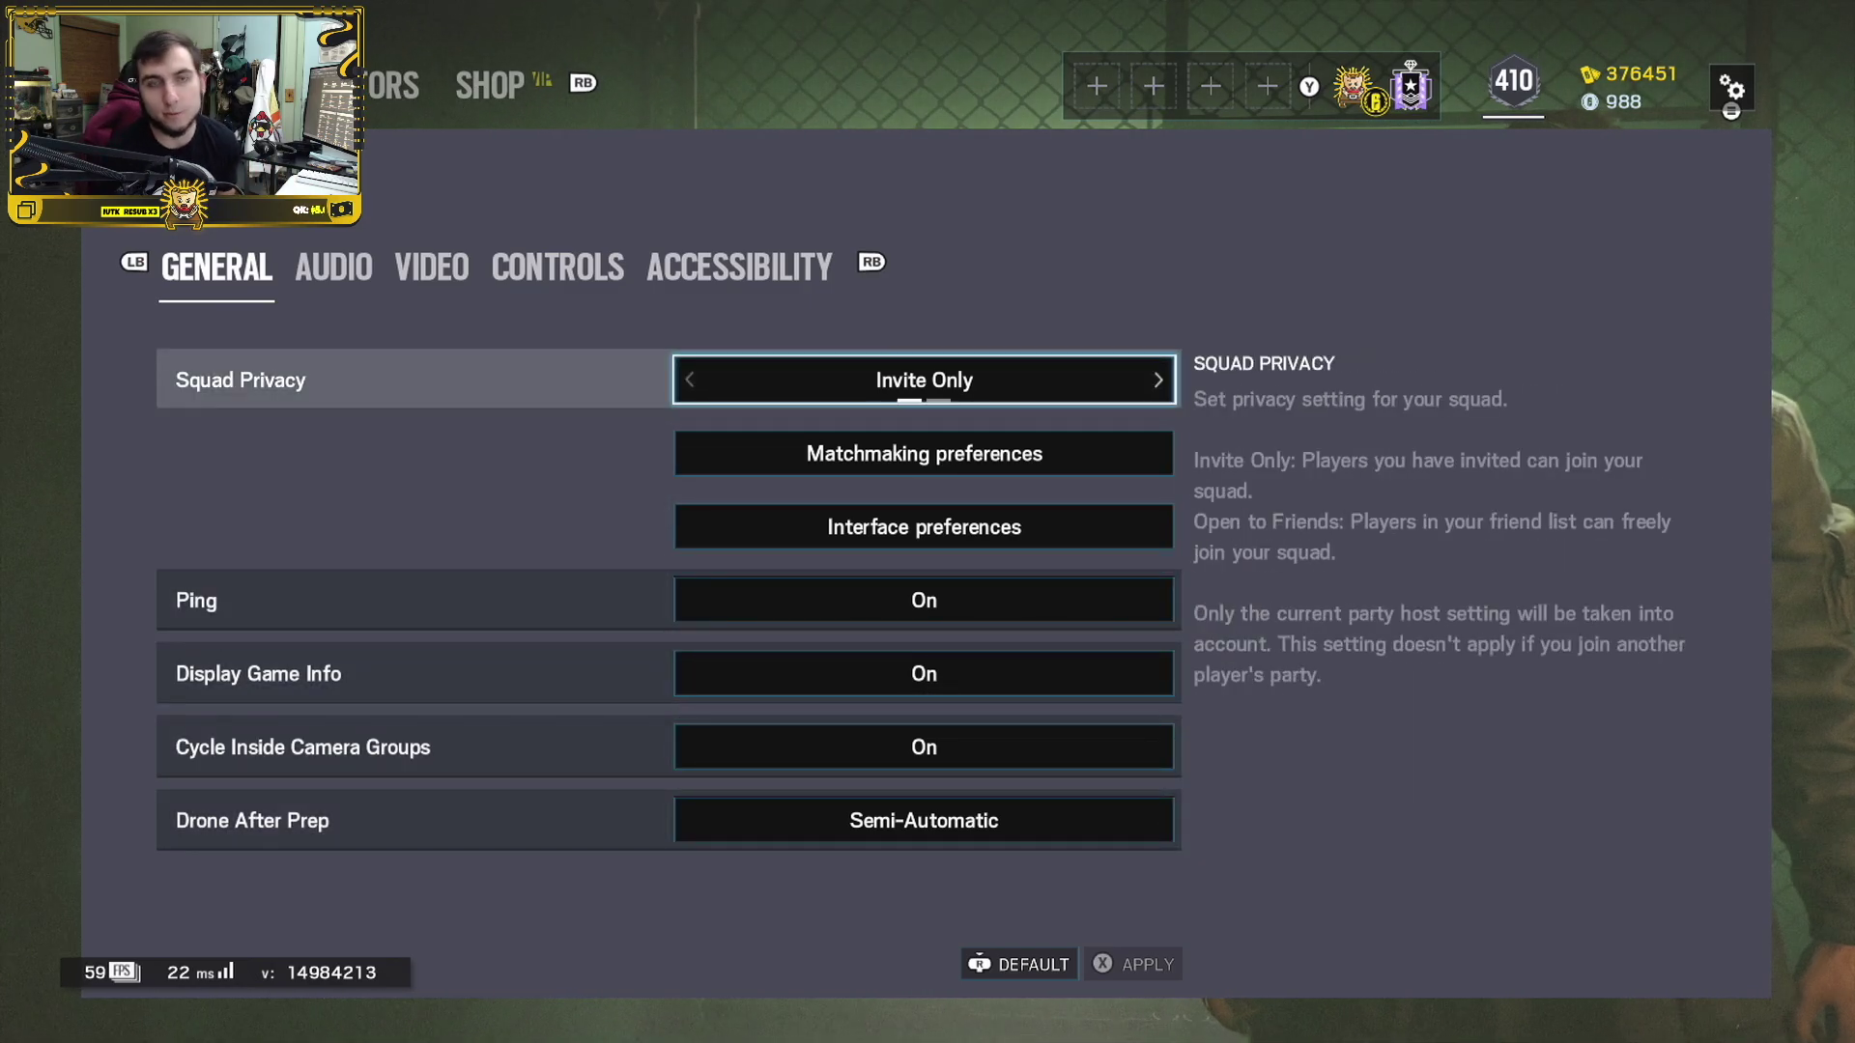
key("Down")
key("Down")
key("Down")
key("Down")
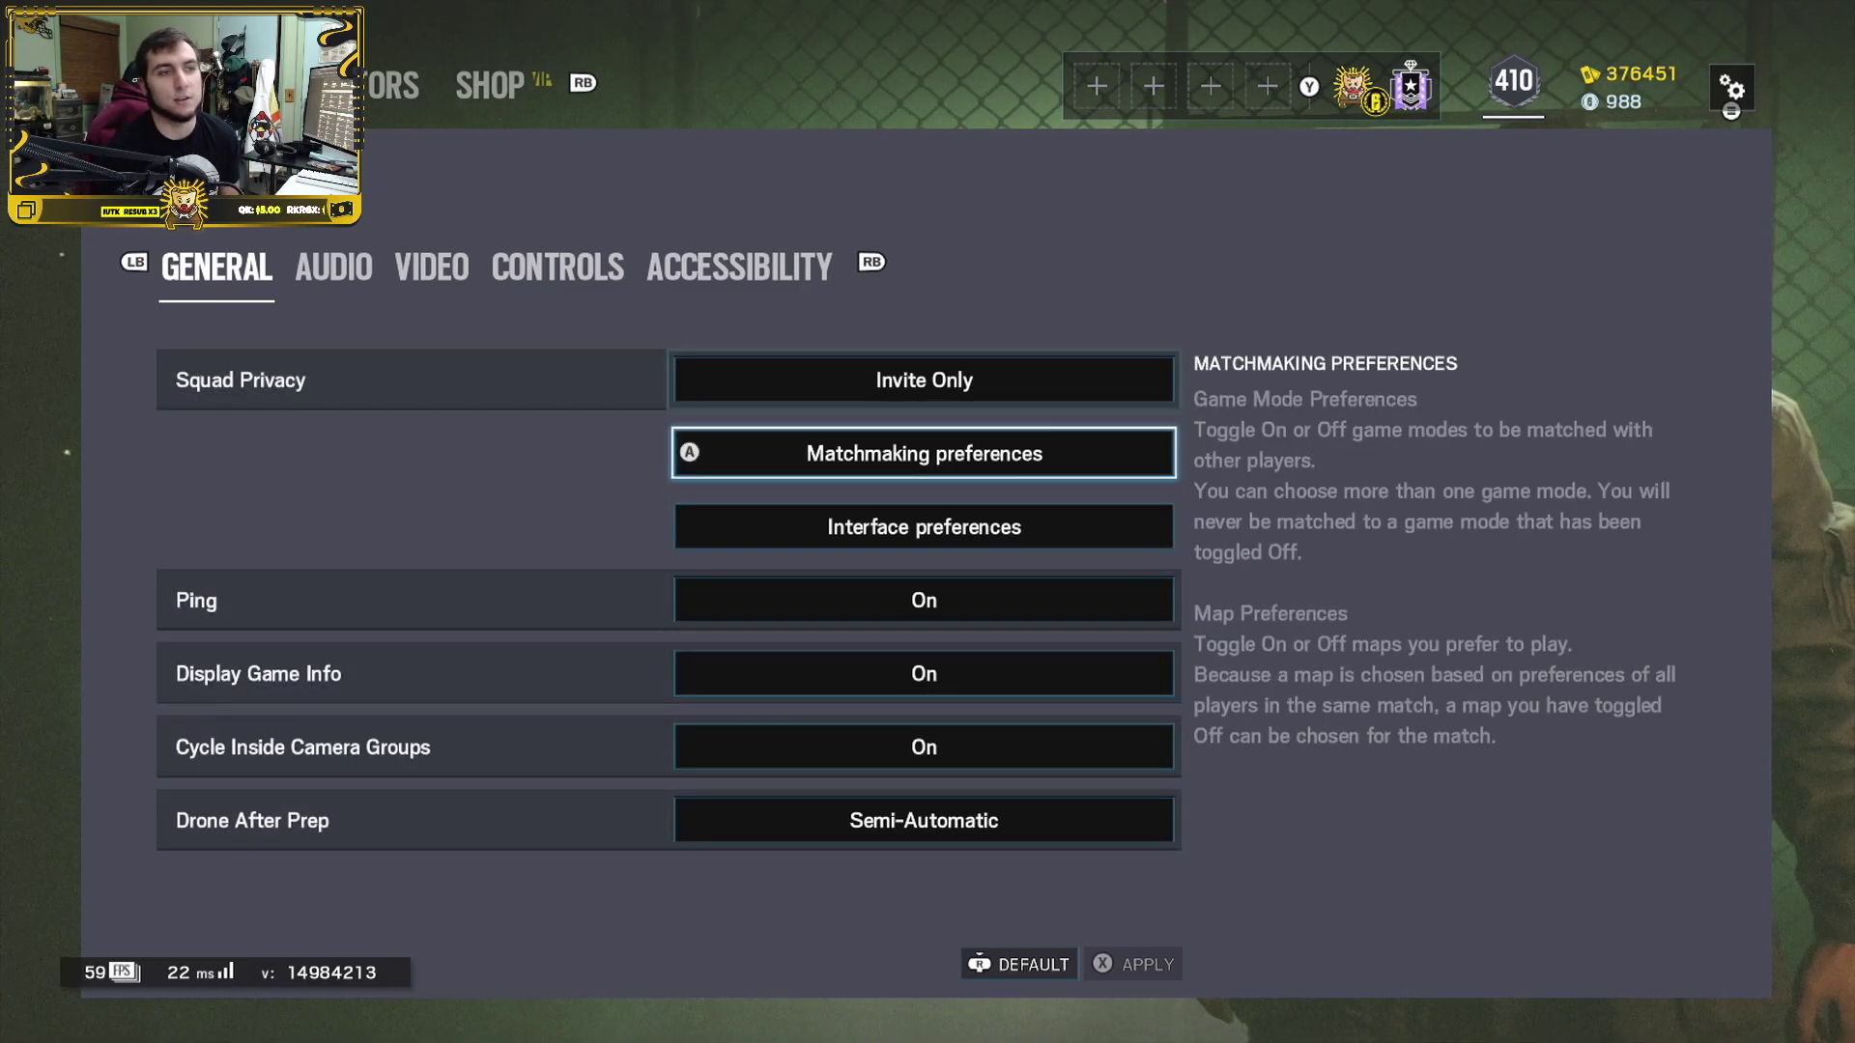
Open the interface preferences, check which on-screen indicators are enabled, and return to the General options.
key("Down")
key("Up")
key("Up")
key("Up")
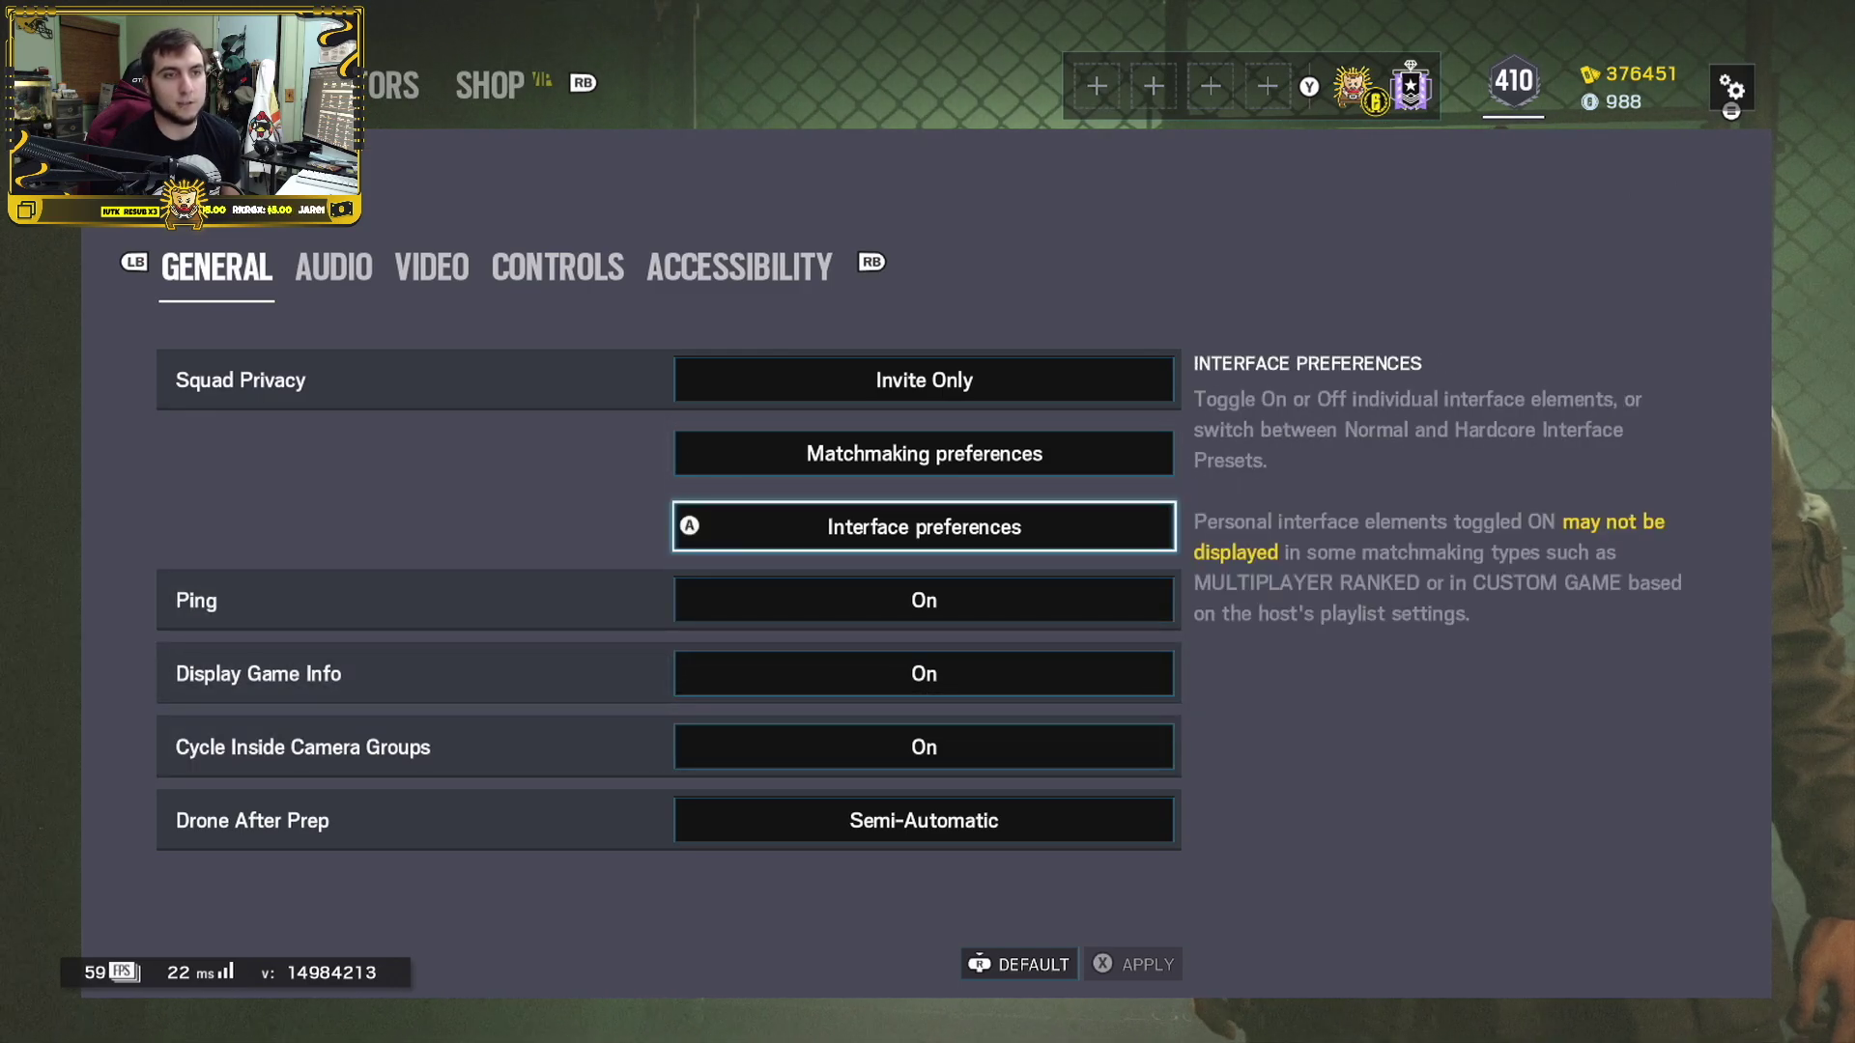
key("Return")
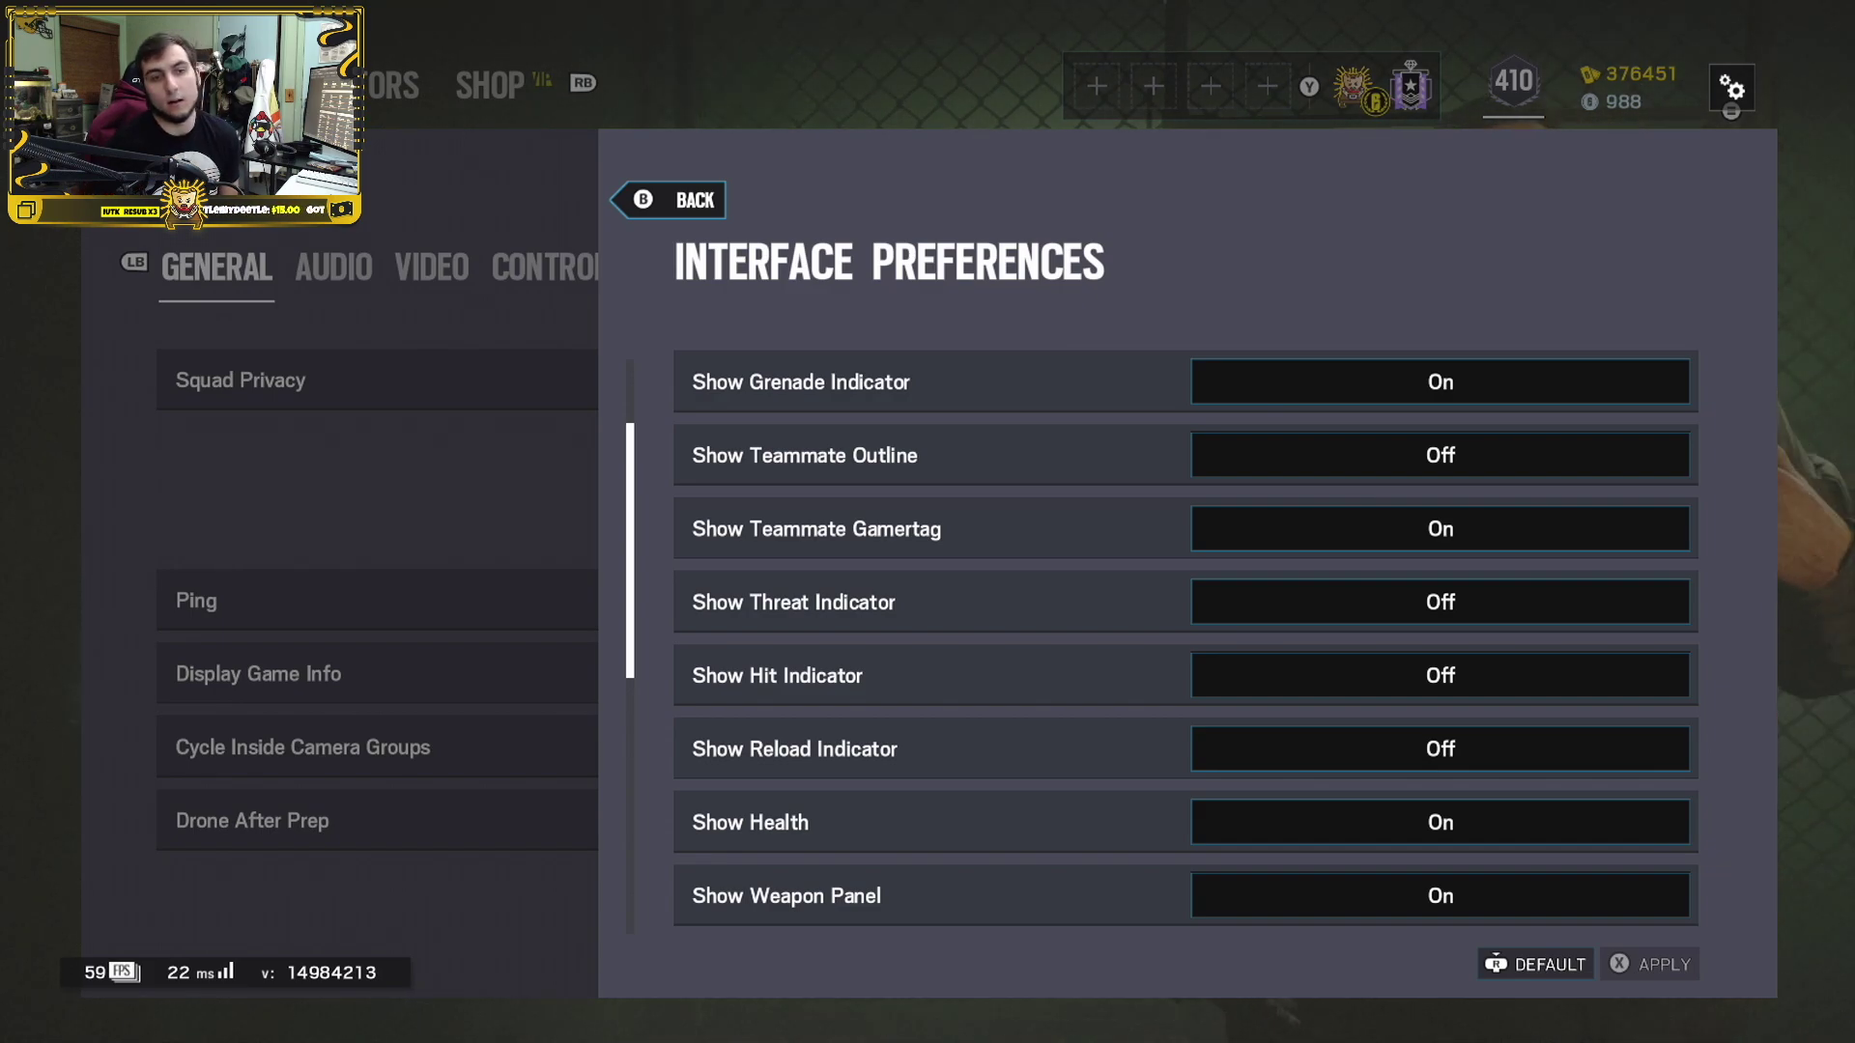
key("Escape")
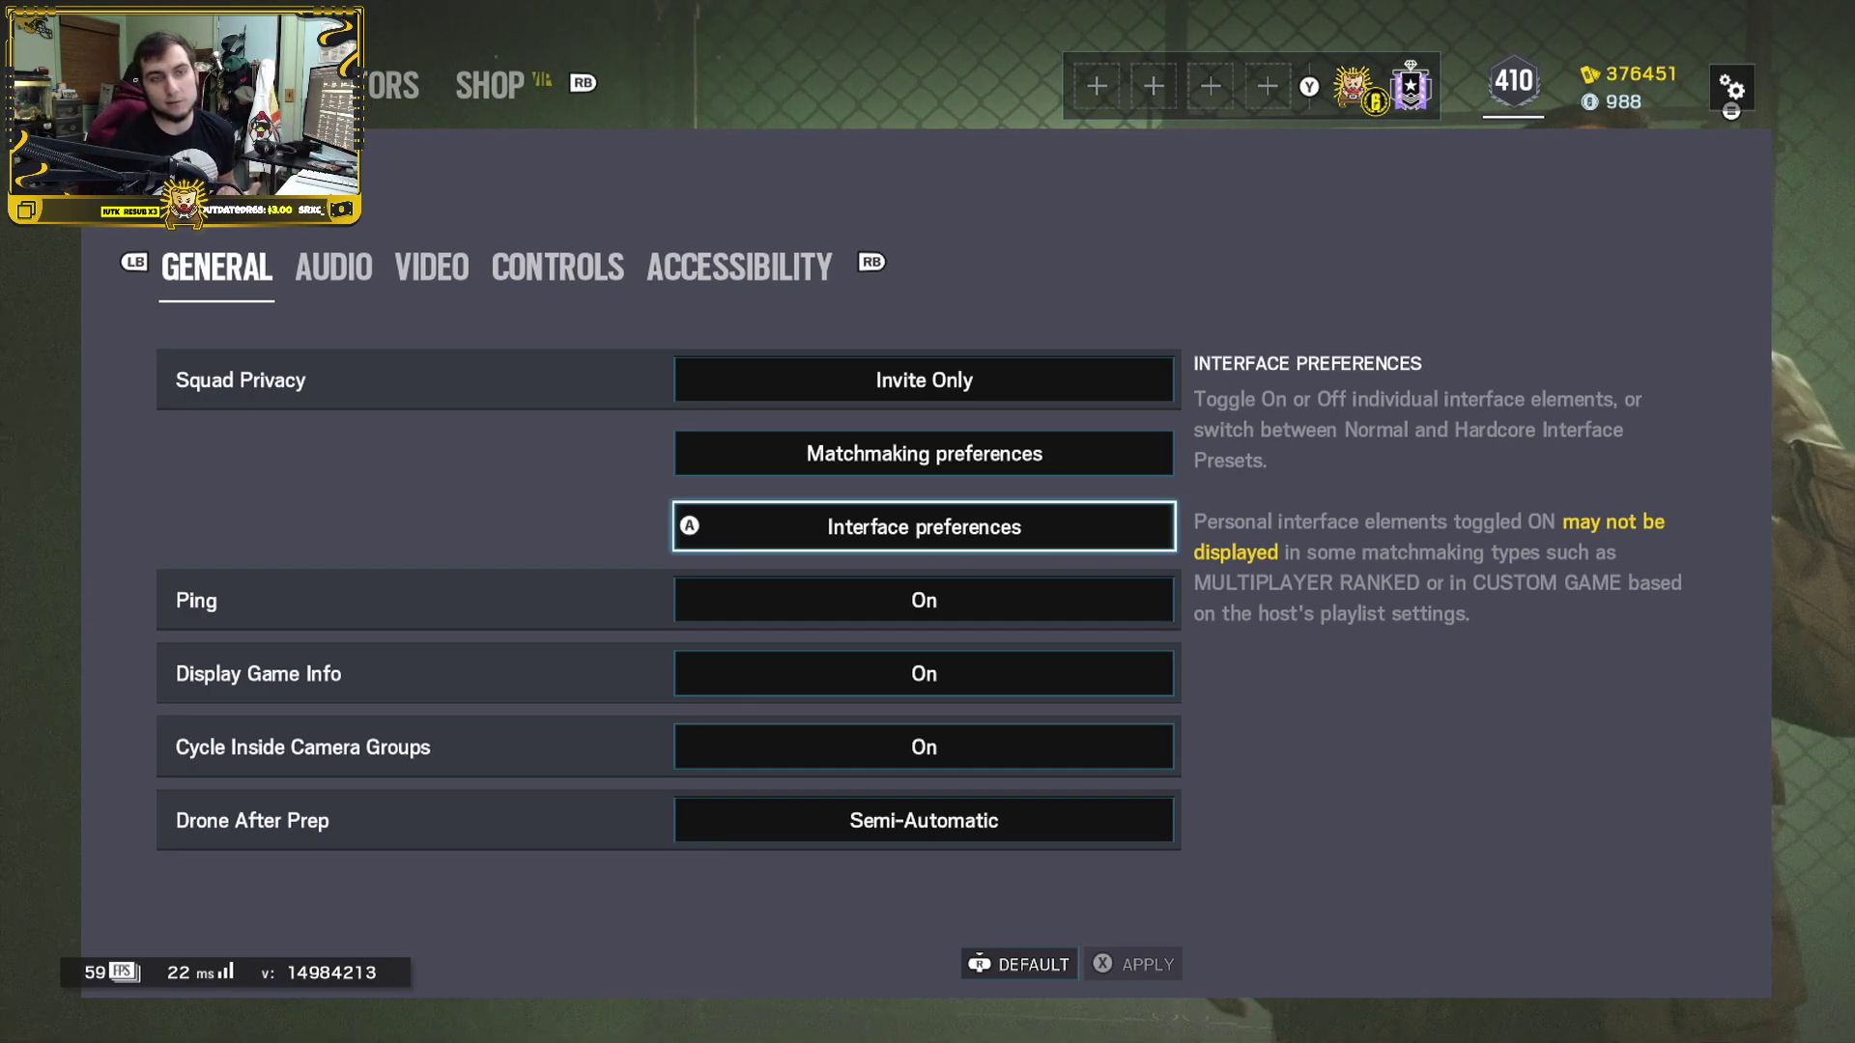
Show the Audio options and review the language, subtitle and volume settings down to Dynamic Range.
key("e")
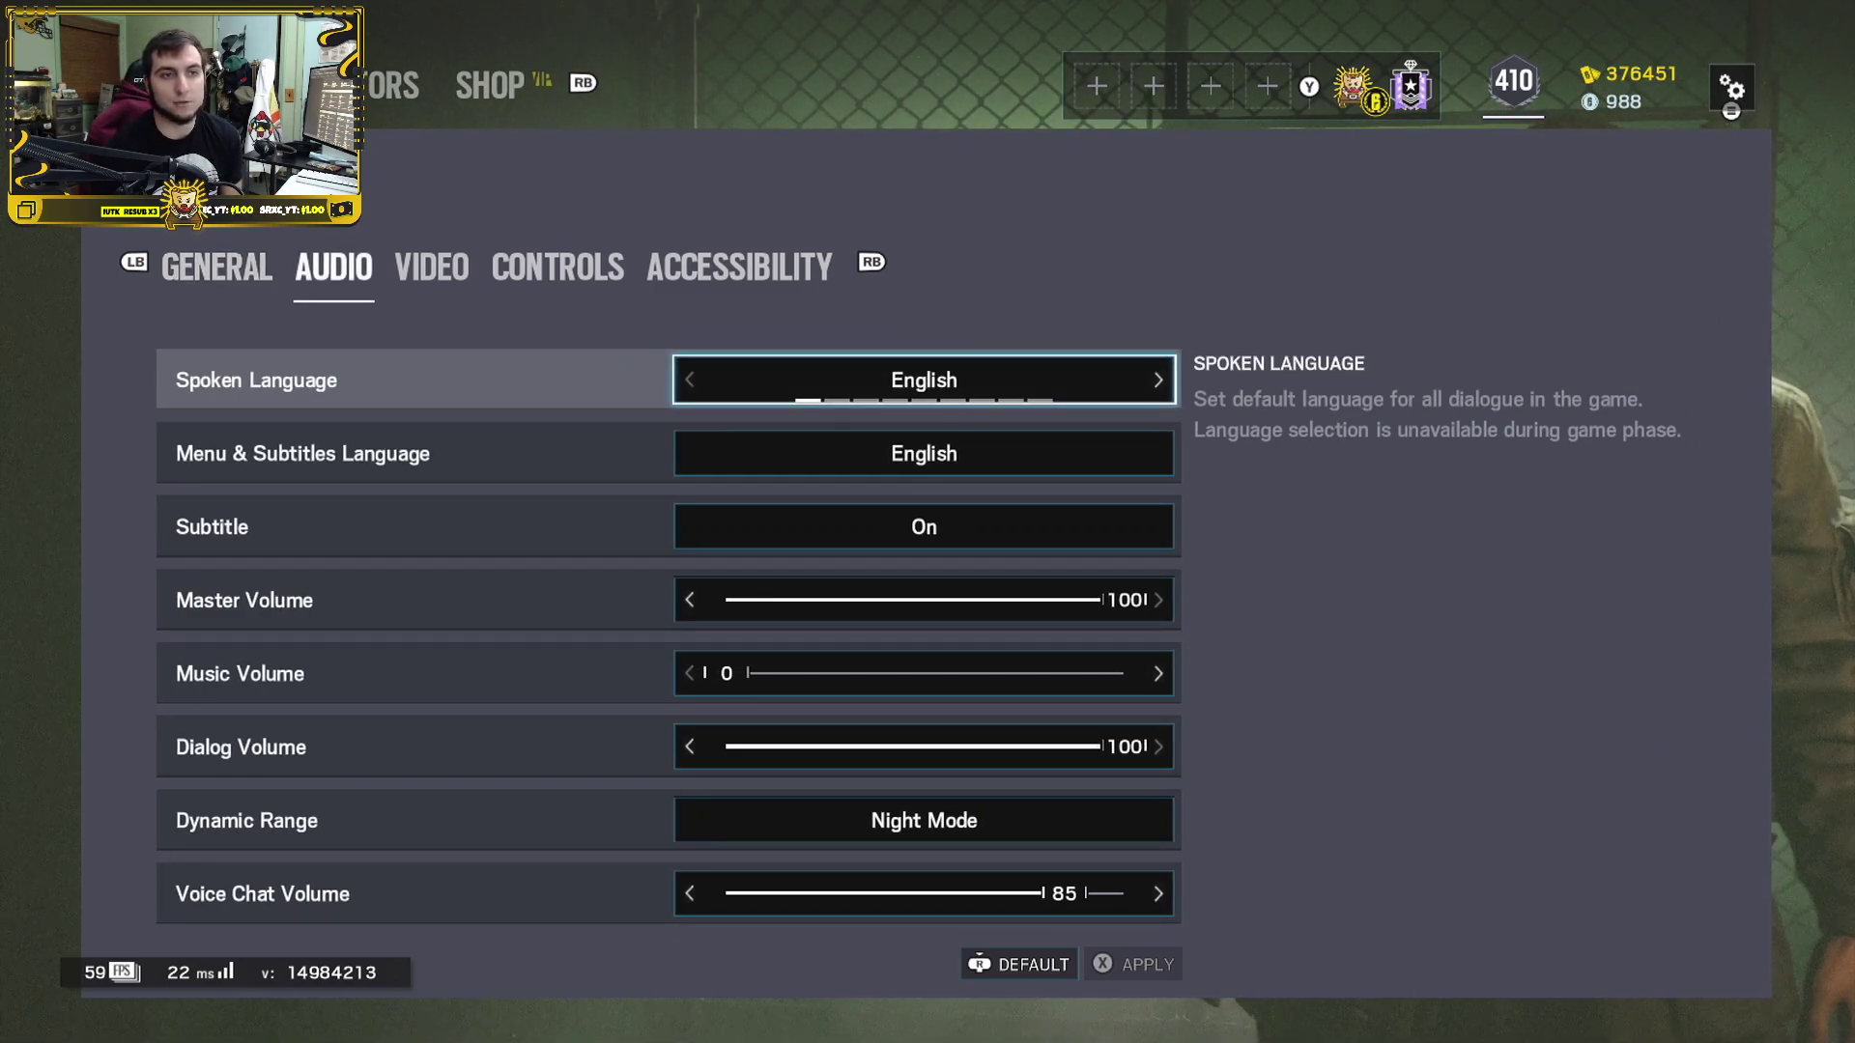
key("Down")
key("Down")
key("Down")
key("Down")
key("Down")
key("Down")
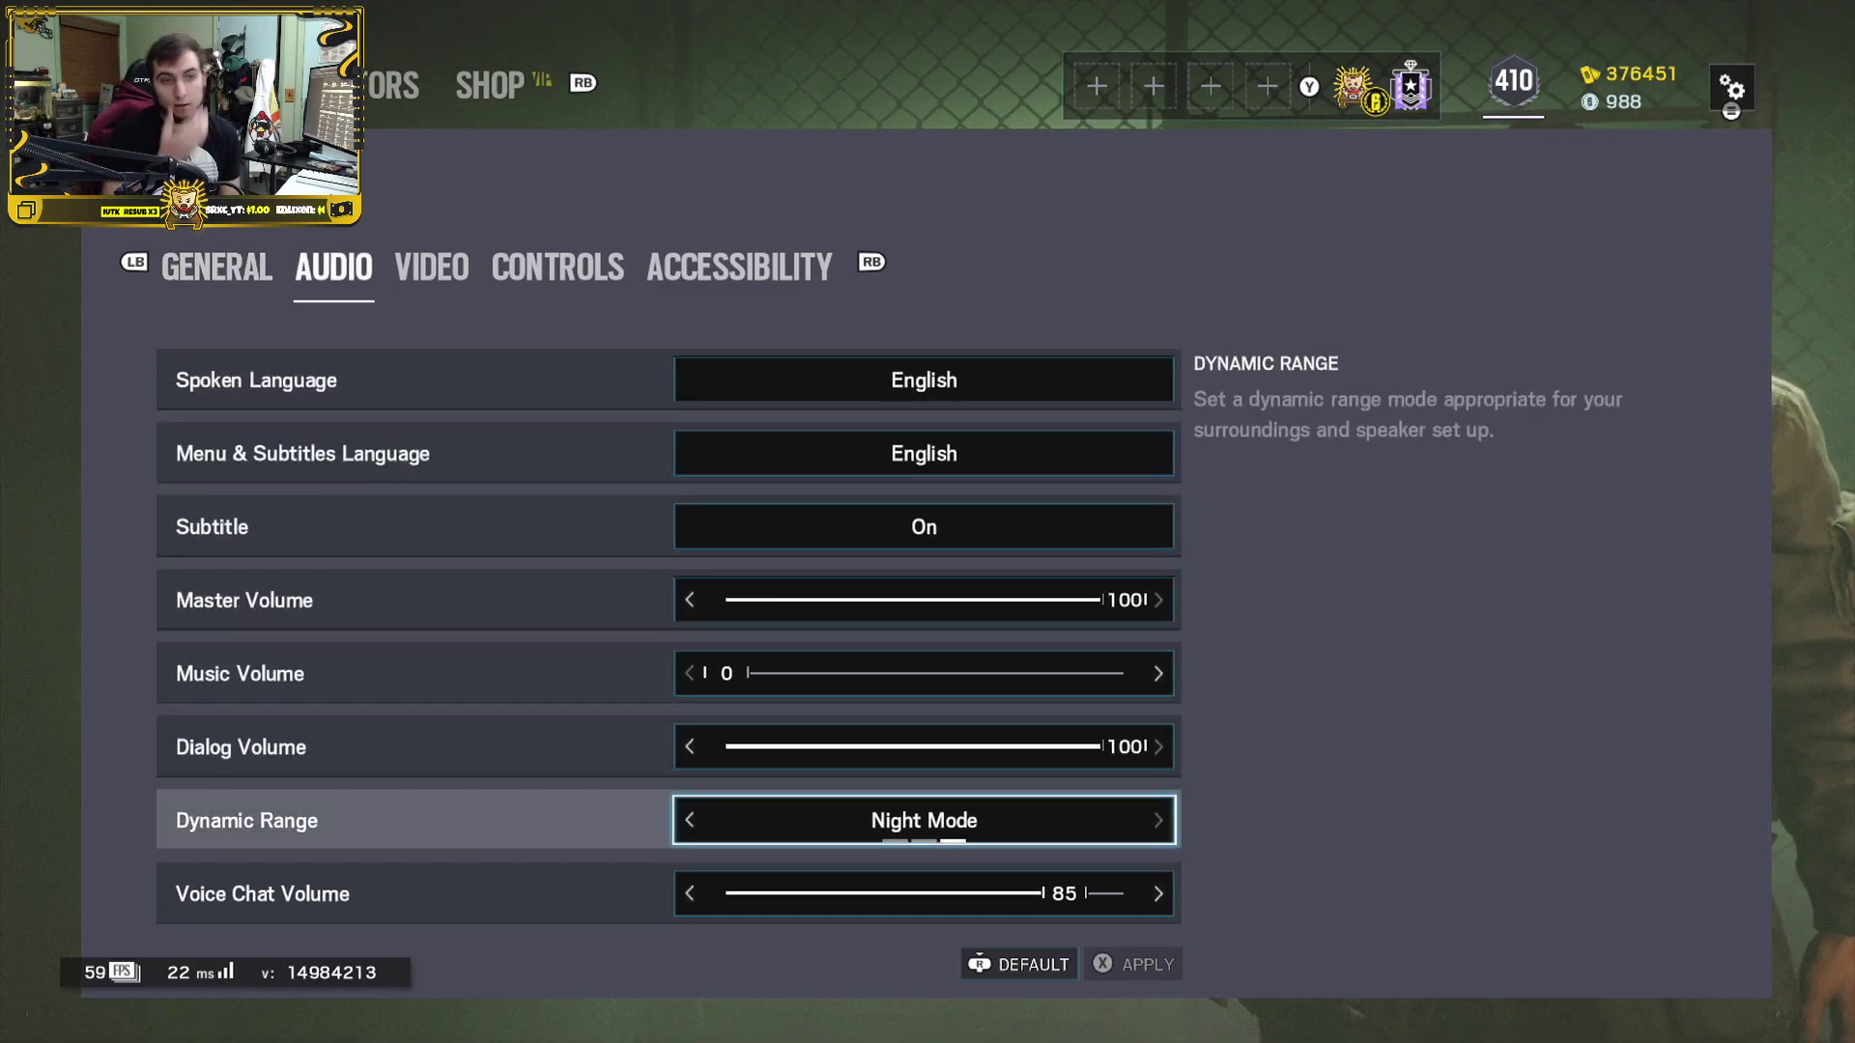
Try the Hi-Fi setting for Dynamic Range and switch it back to Night Mode.
key("Left")
key("Left")
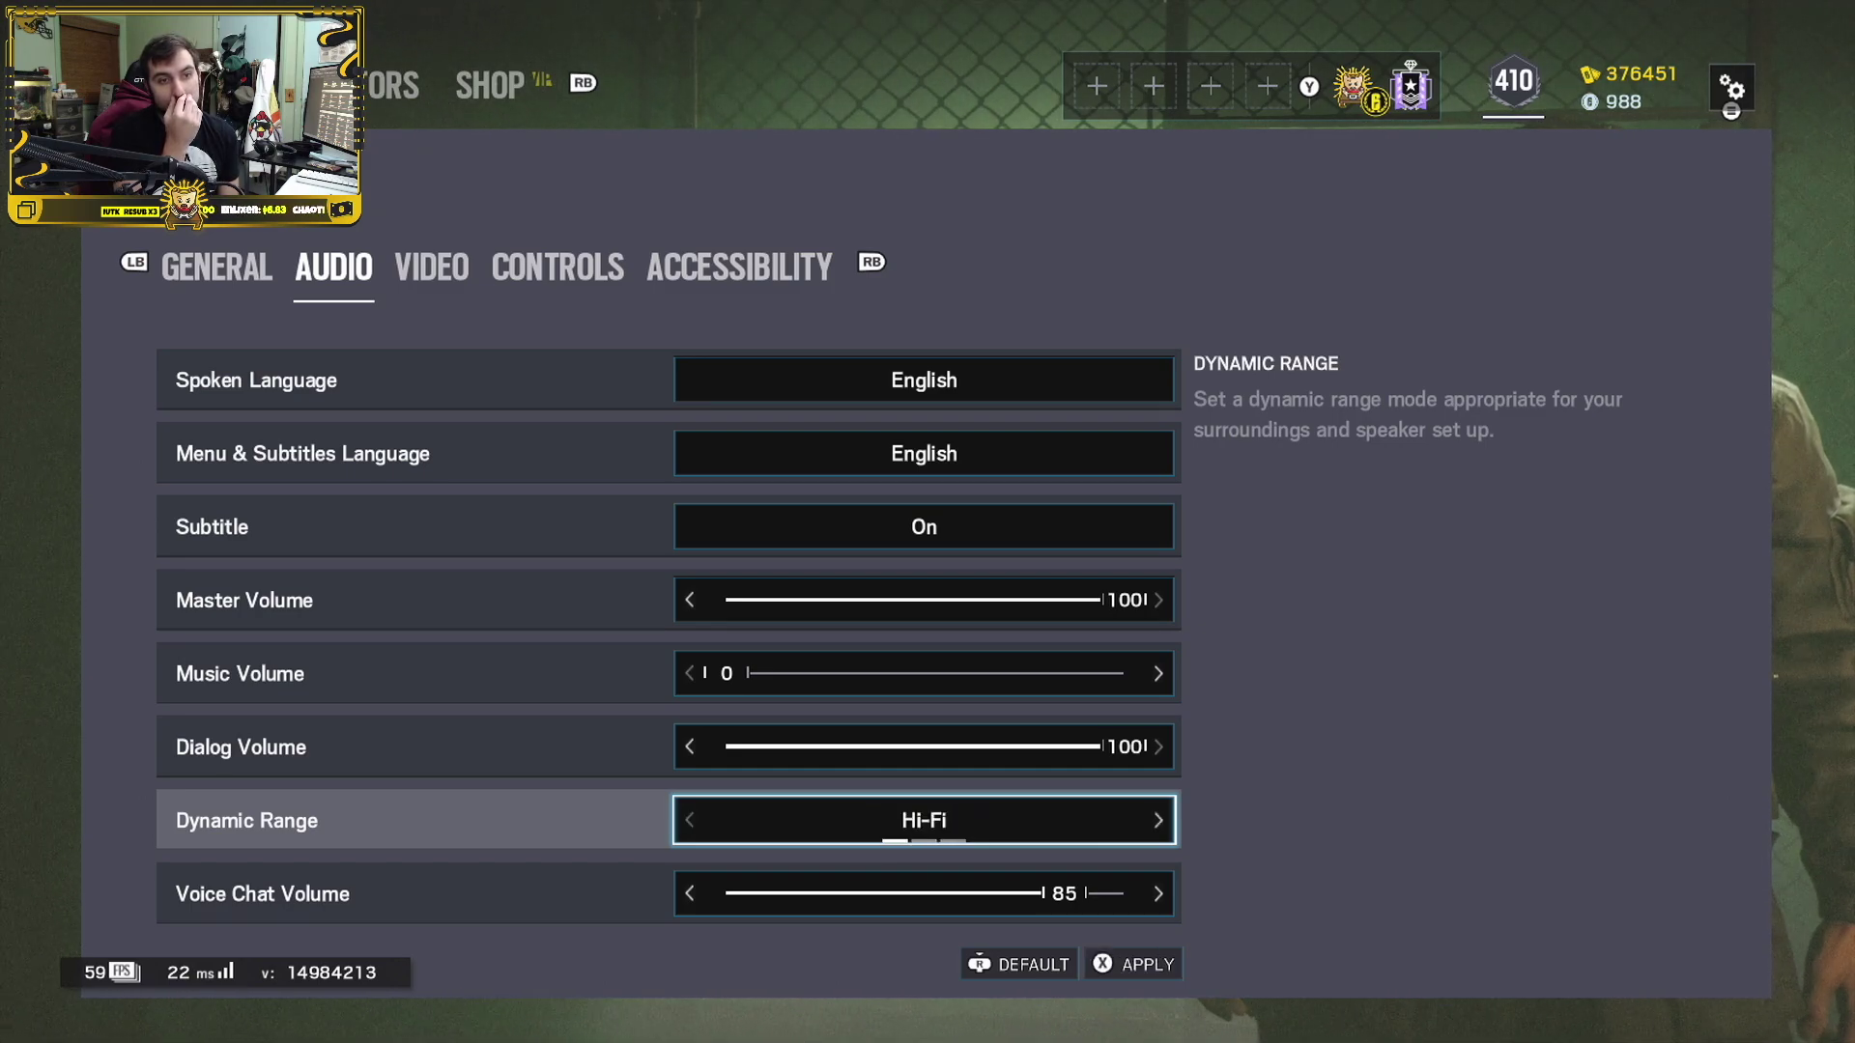
key("Right")
key("Right")
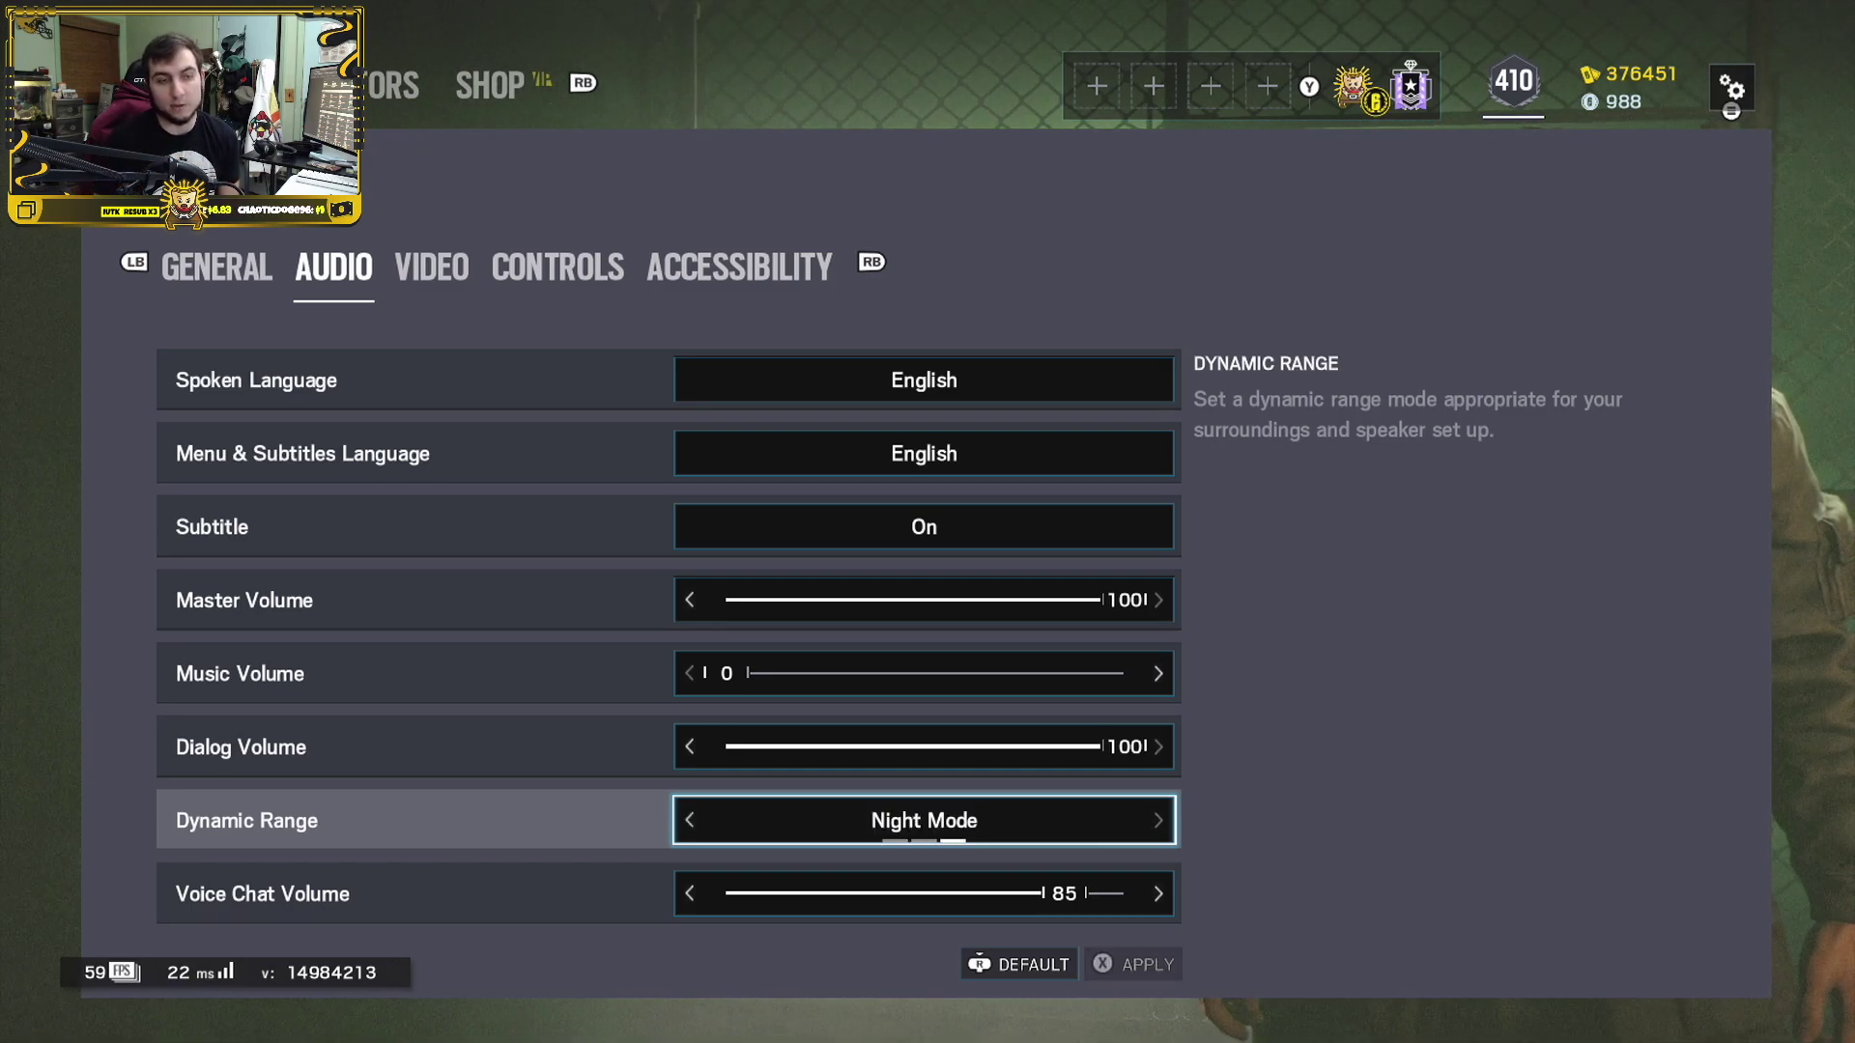
Review the audio settings between Master Volume and Voice Chat Volume.
key("Down")
key("Up")
key("Up")
key("Up")
key("Up")
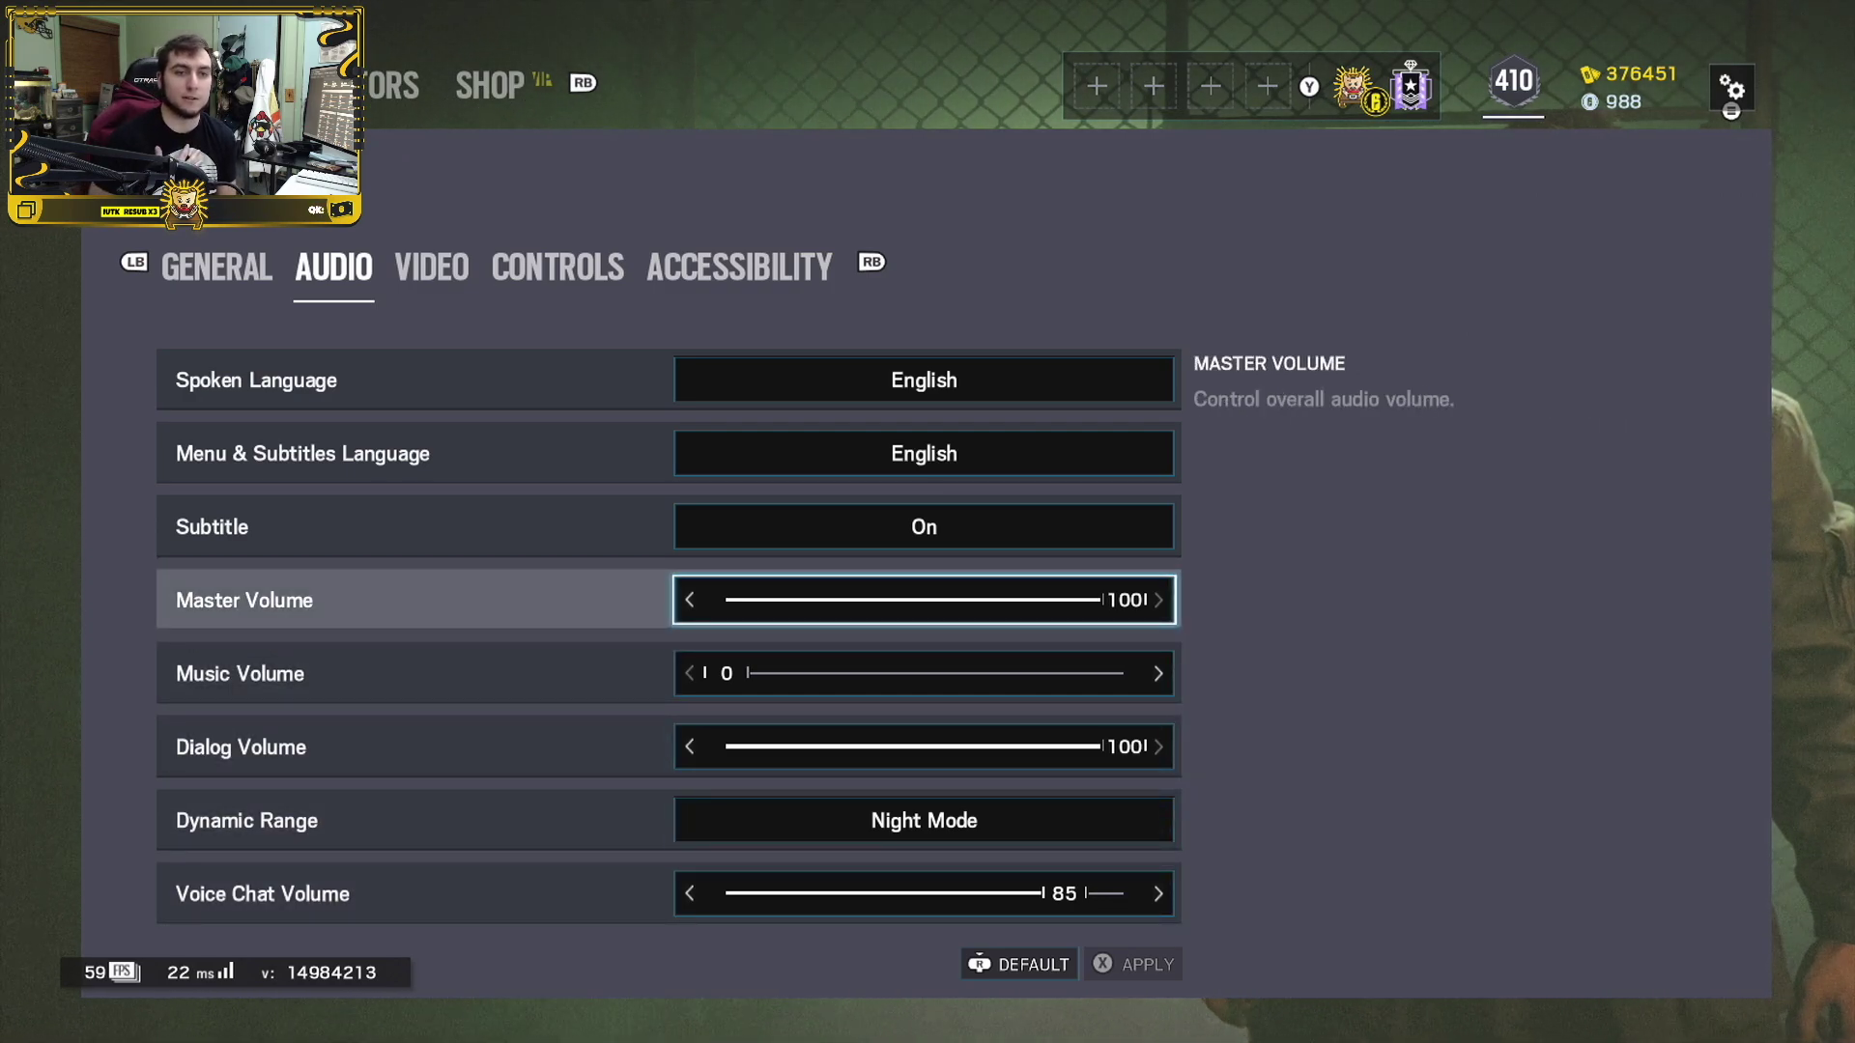
key("Down")
key("Down")
key("Down")
key("Down")
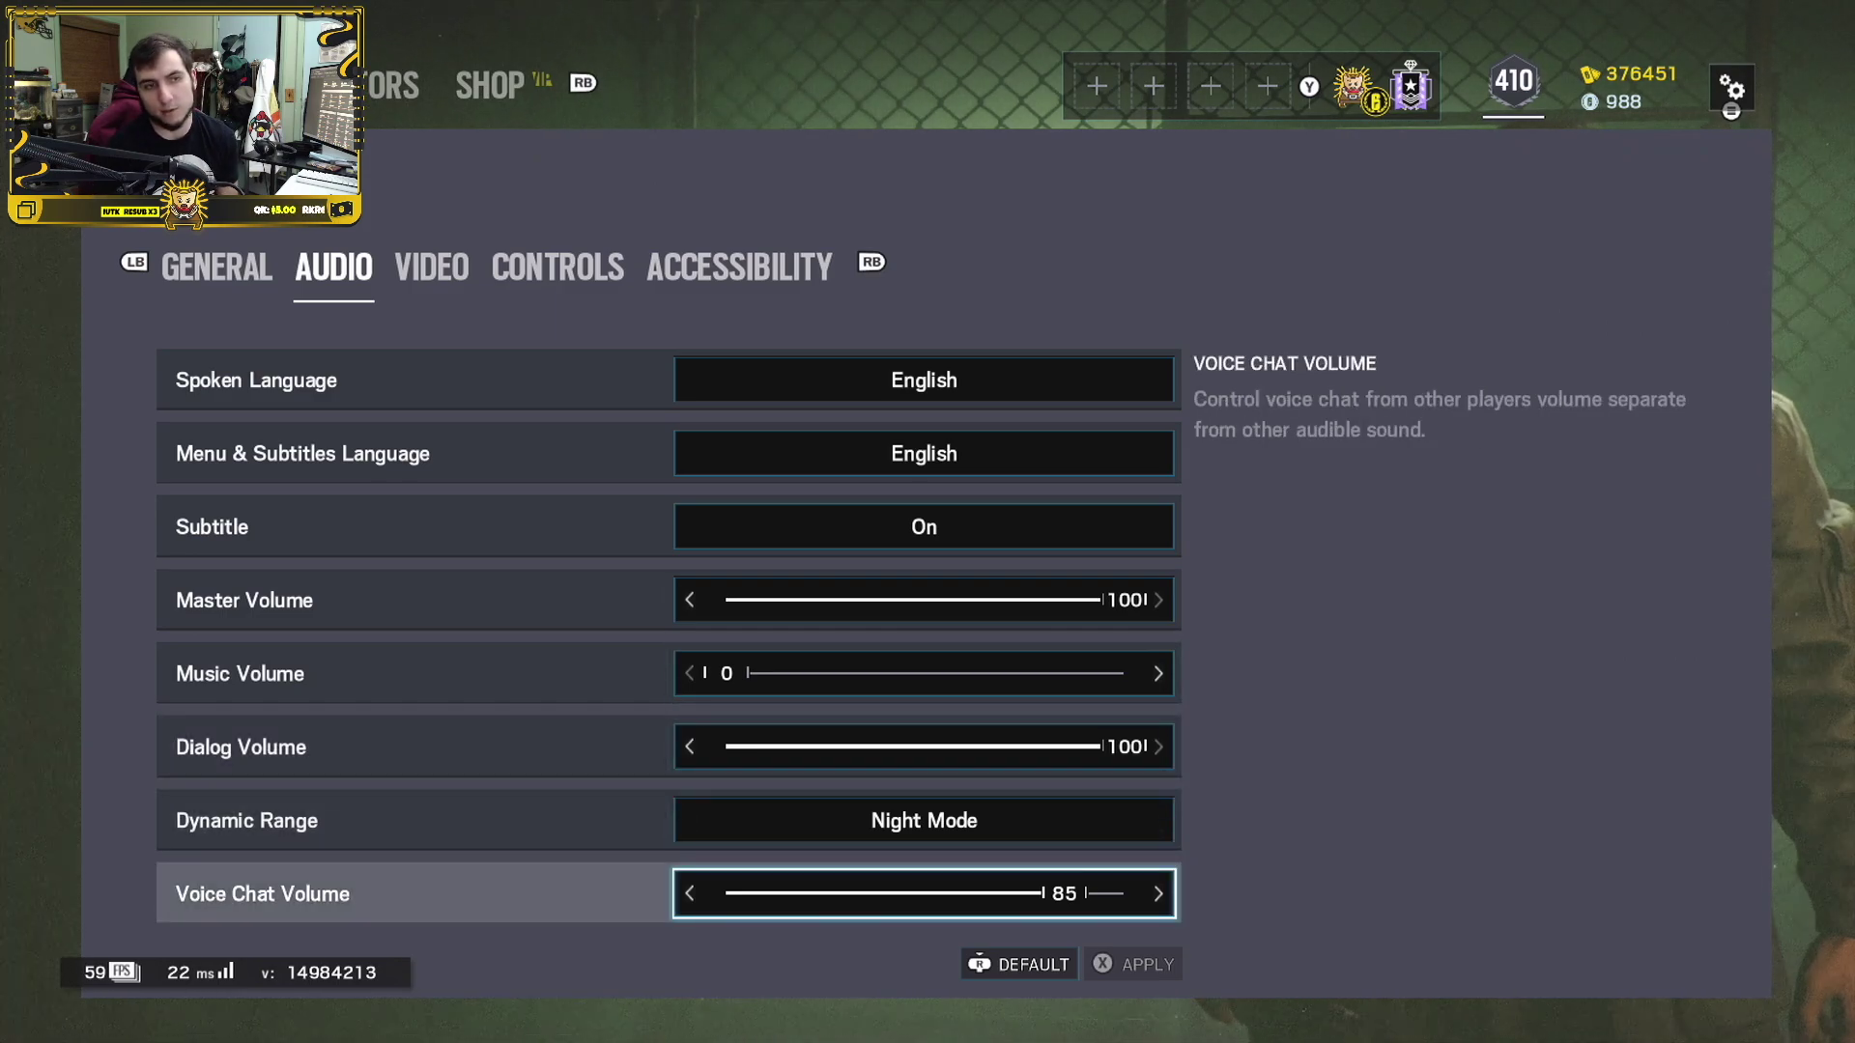
key("Up")
key("Up")
key("Up")
key("Up")
Show the Video options and check the VSync and Brightness settings.
key("e")
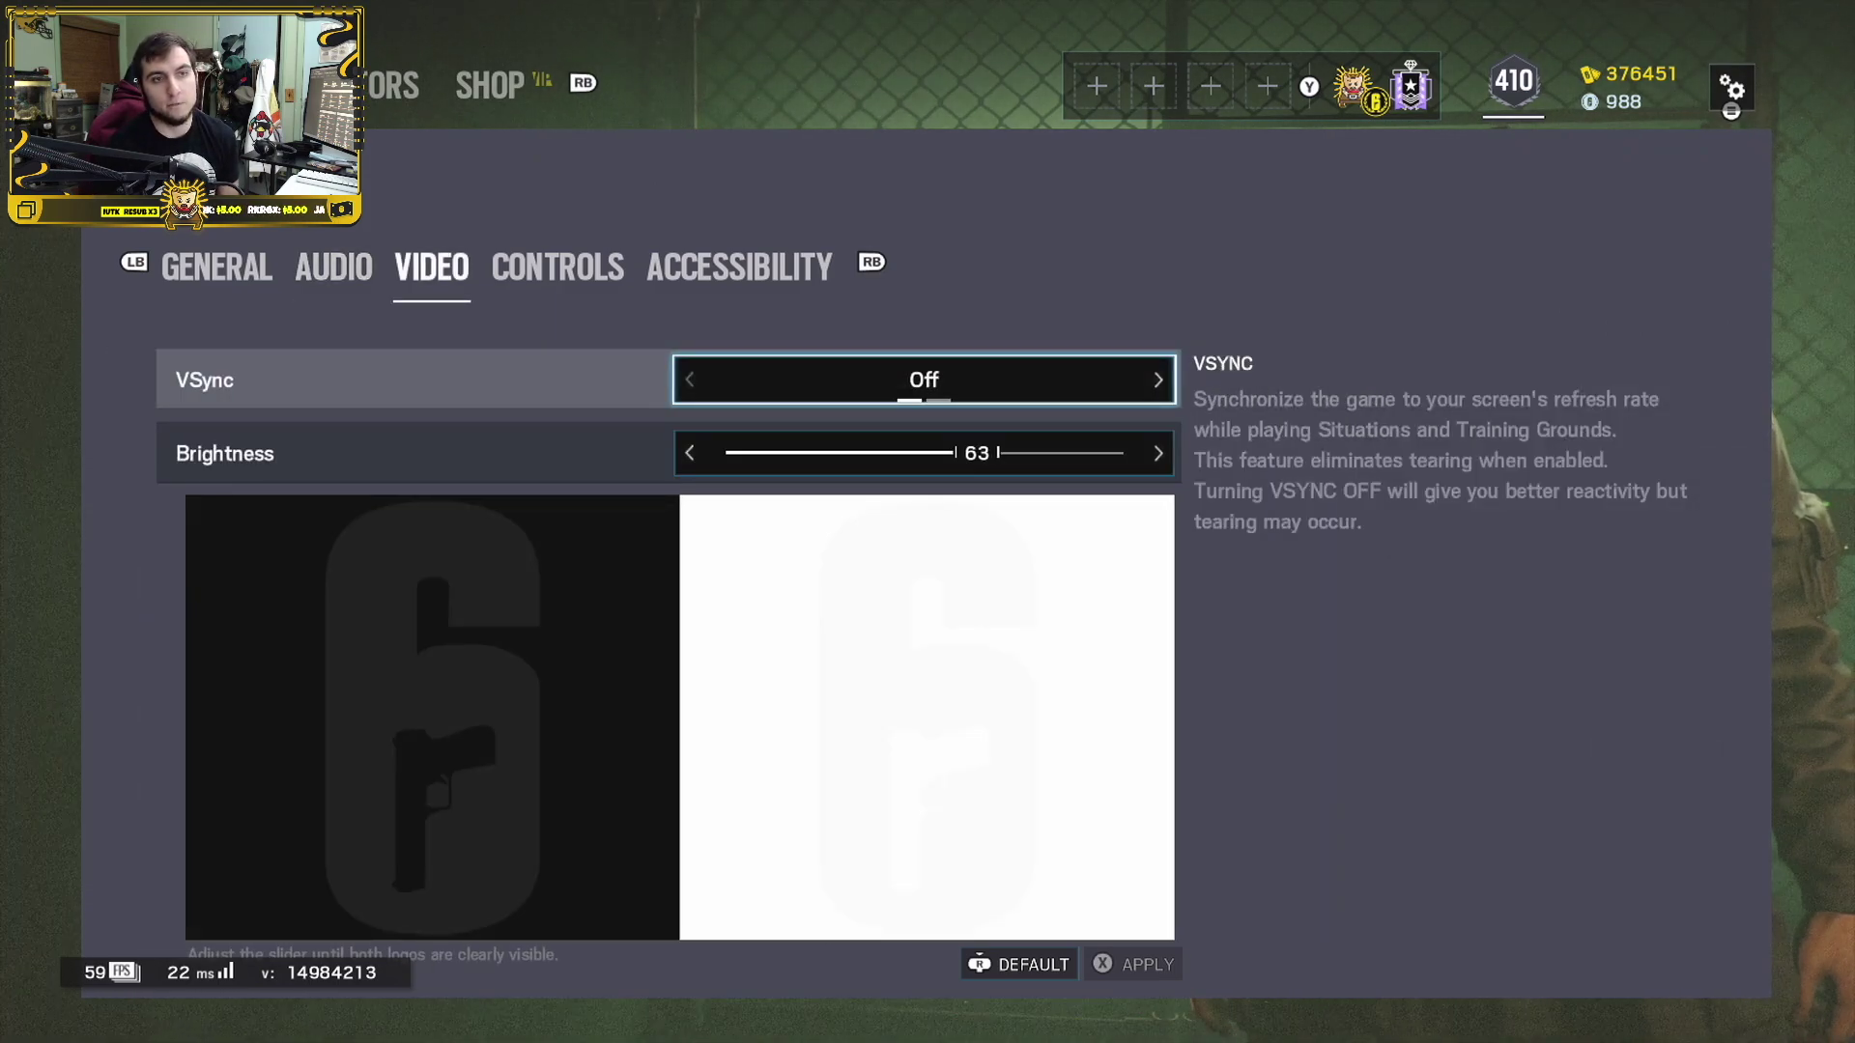
key("Down")
key("Up")
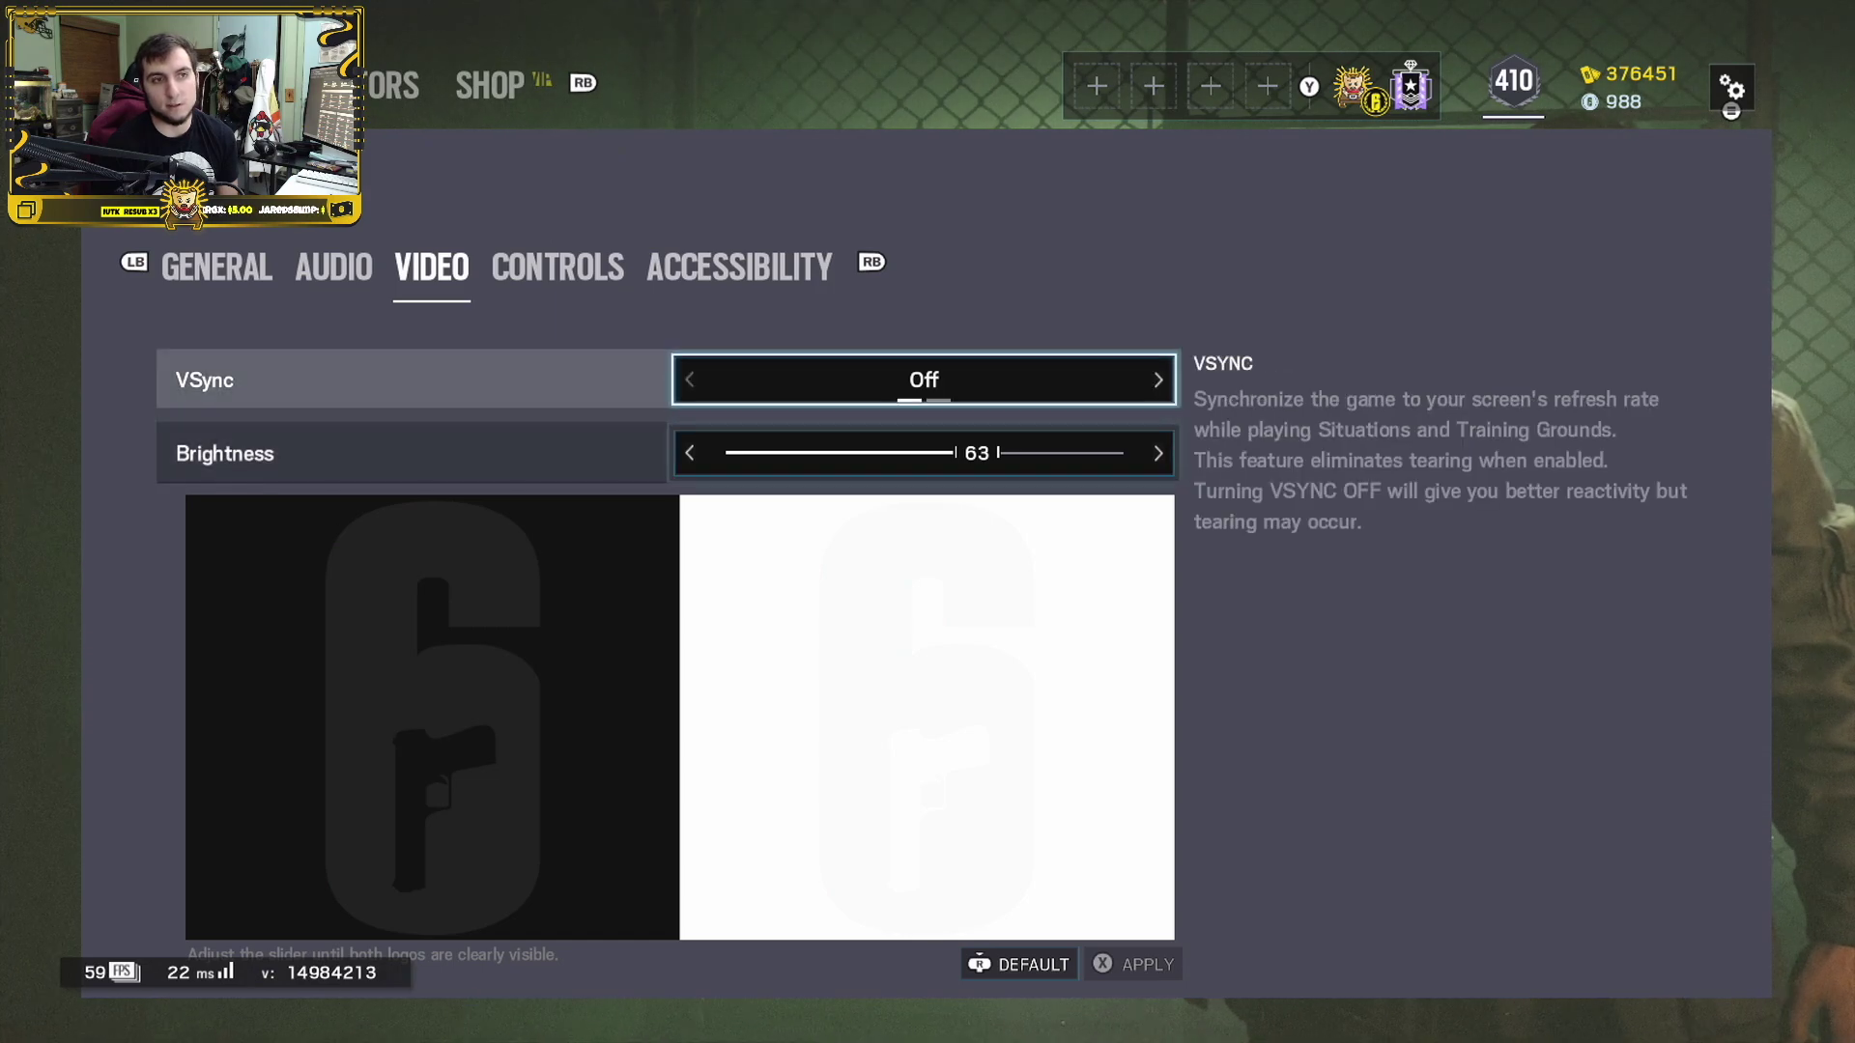
Show the Controls options and review the vertical and horizontal sensitivity, stick dead zones, controller rotation and aim assist.
key("e")
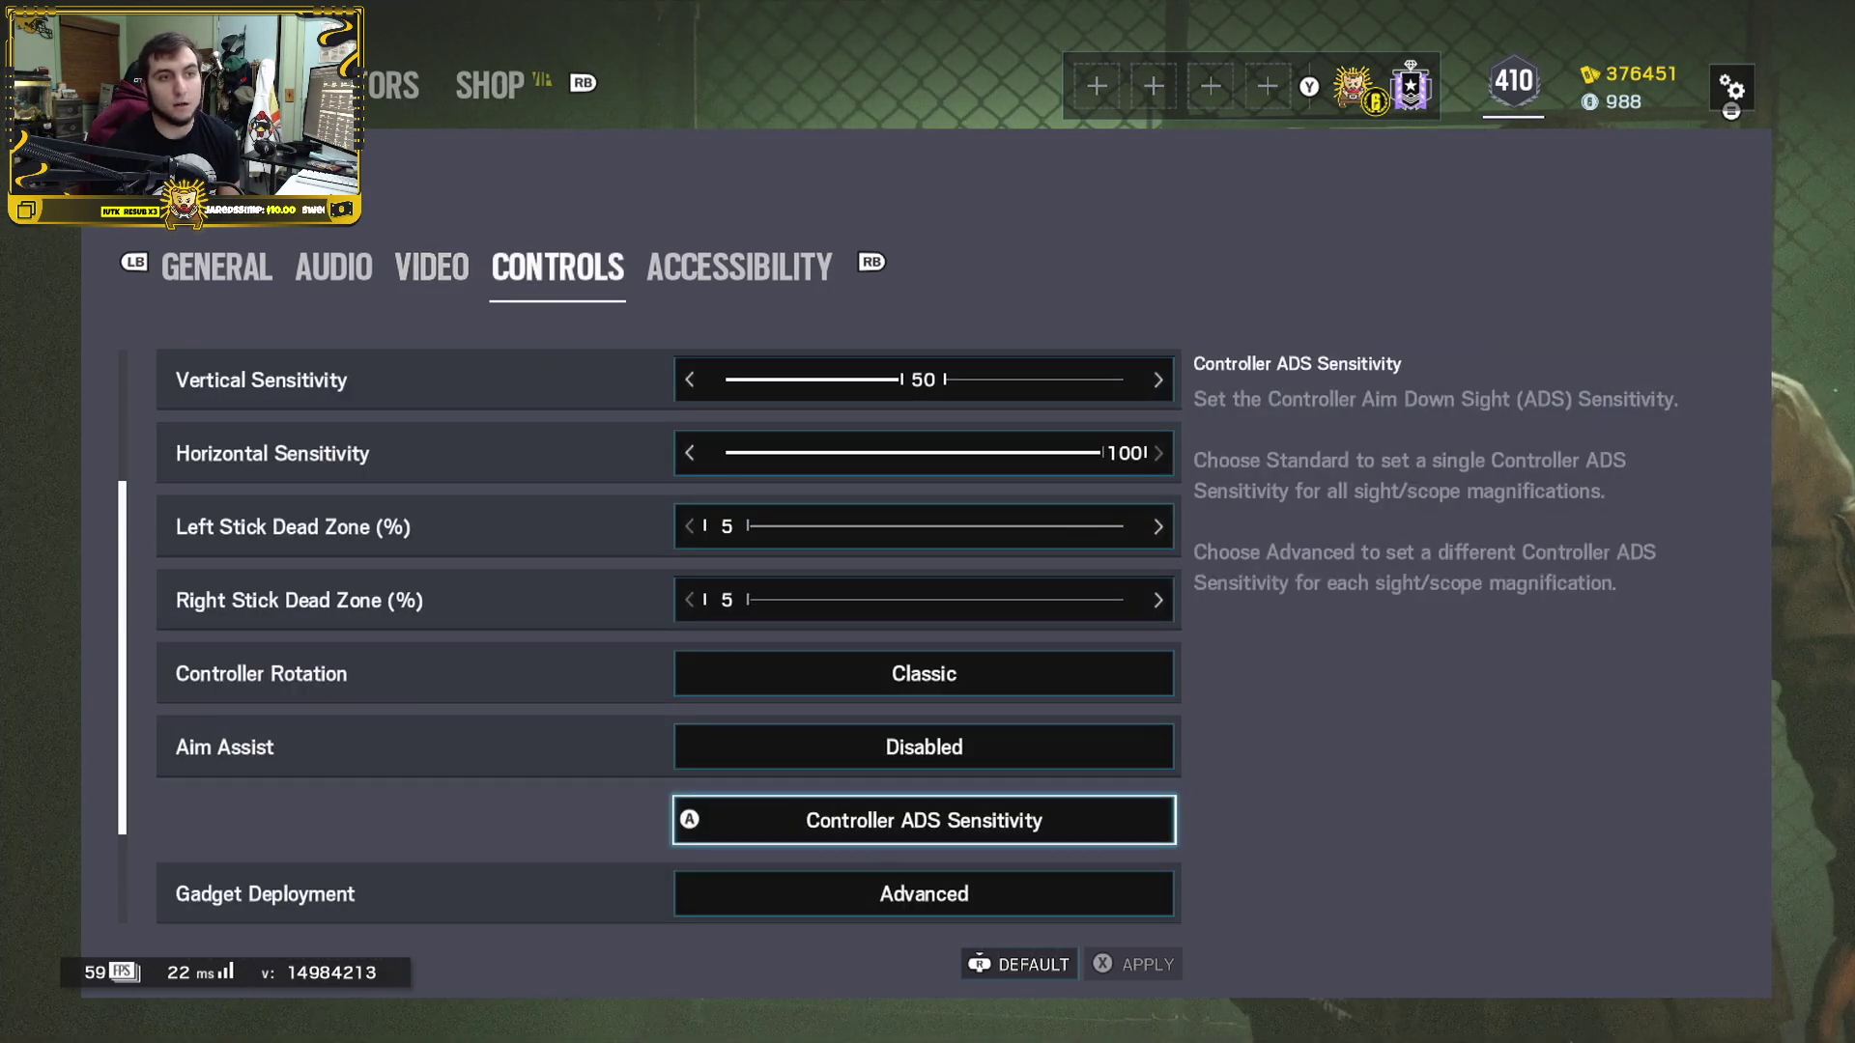
key("Up")
key("Up")
key("Up")
key("Up")
key("Up")
key("Up")
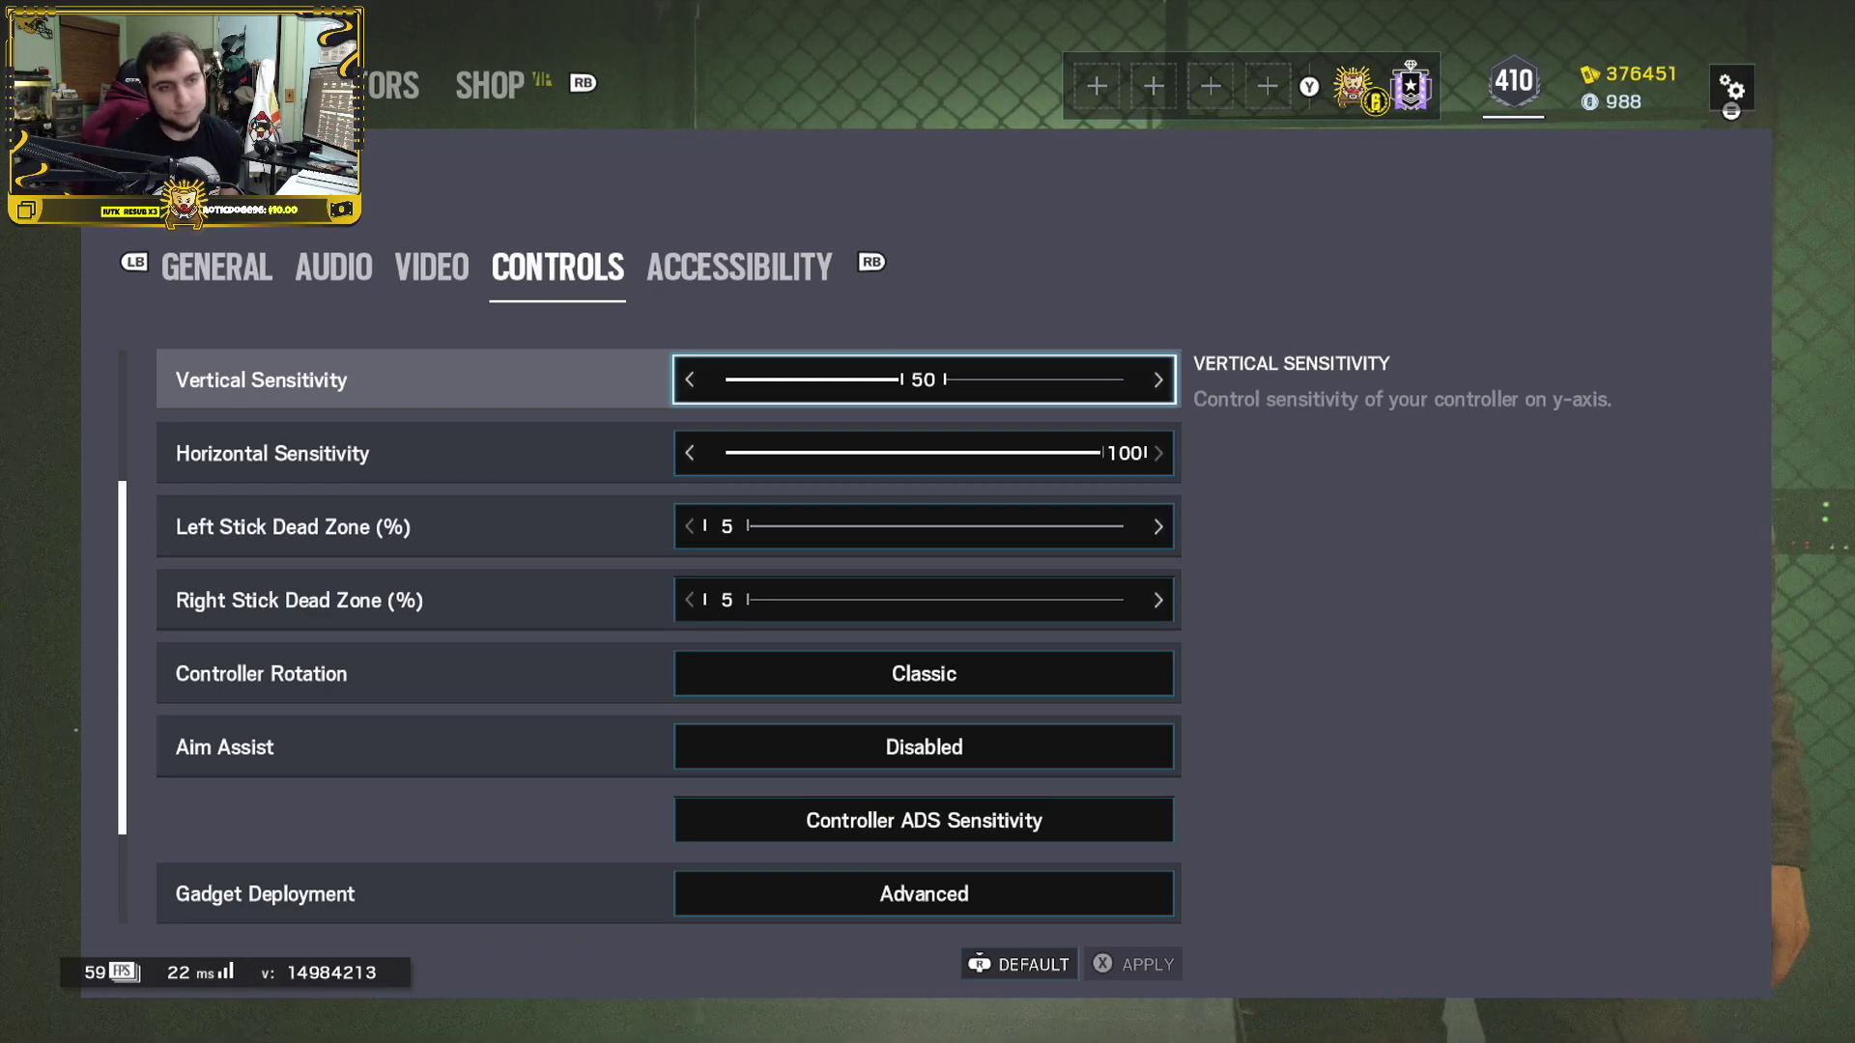
left_click(924, 453)
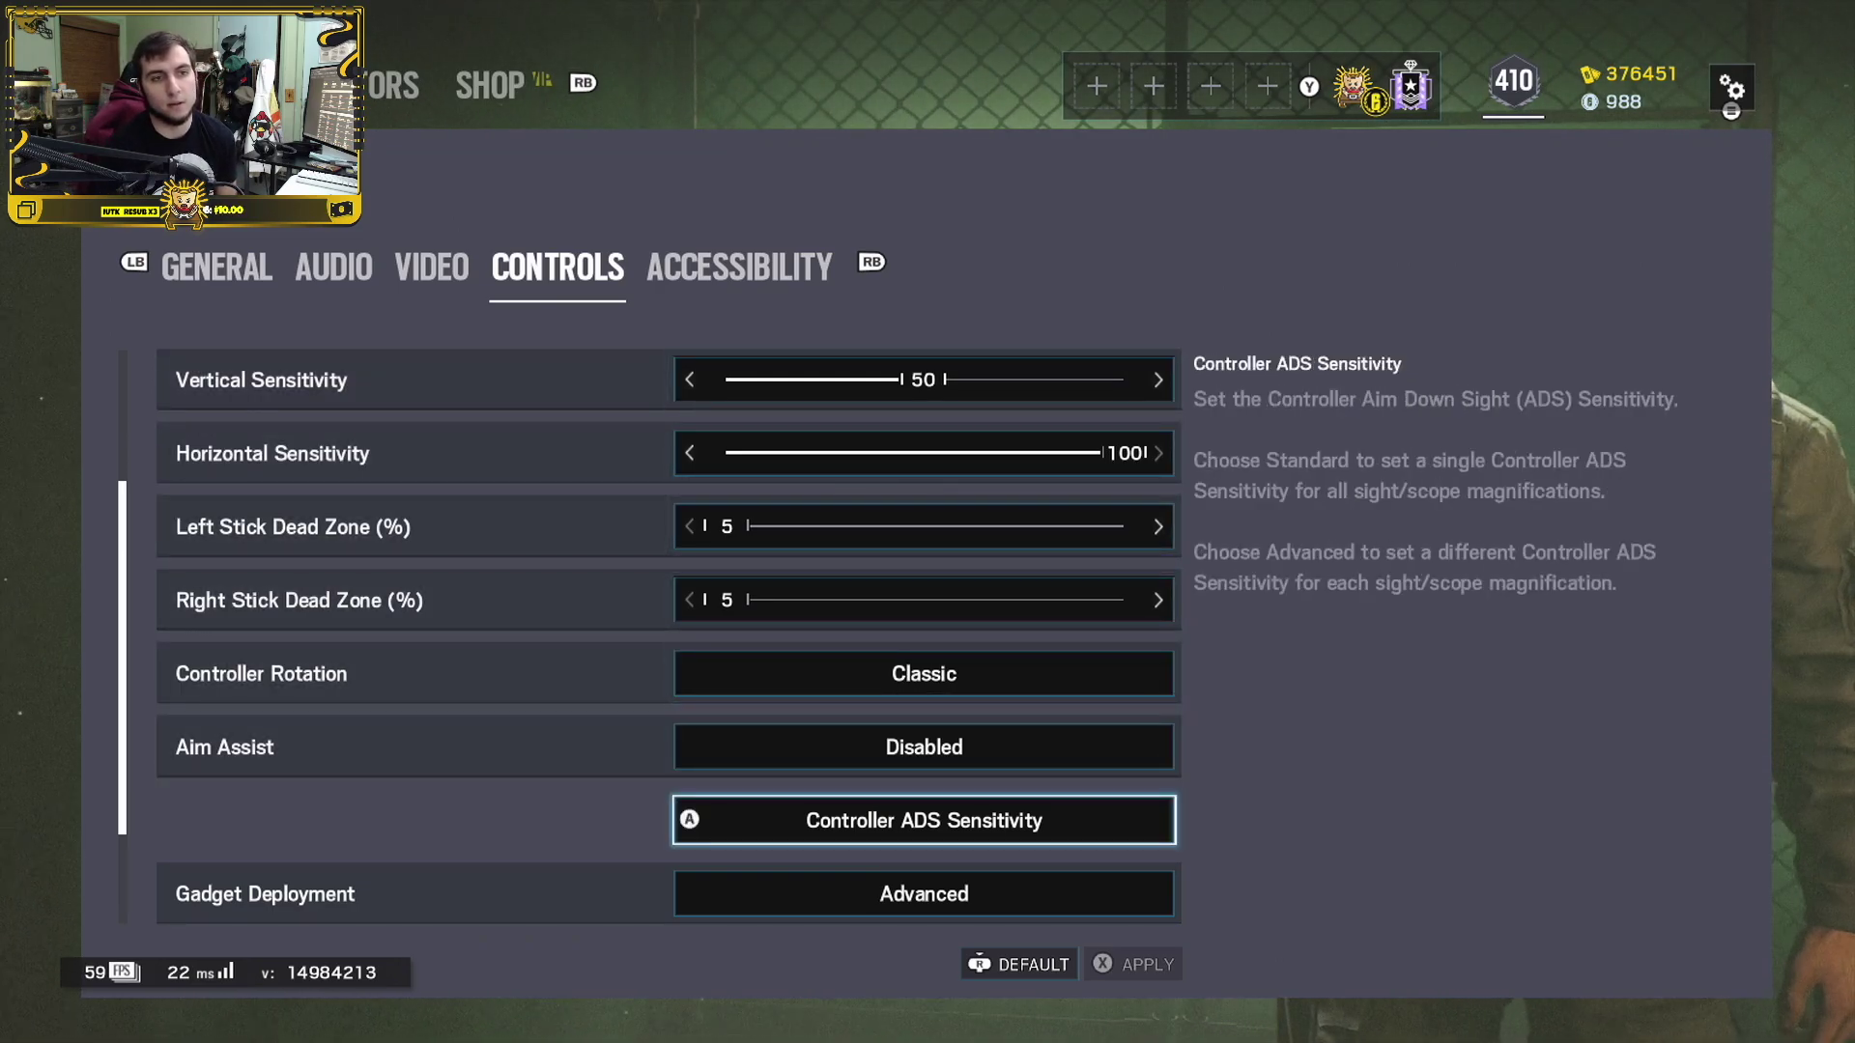
Open the Controller ADS Sensitivity settings and review the sensitivity for each magnification from 1.0x to 12.0x.
left_click(923, 820)
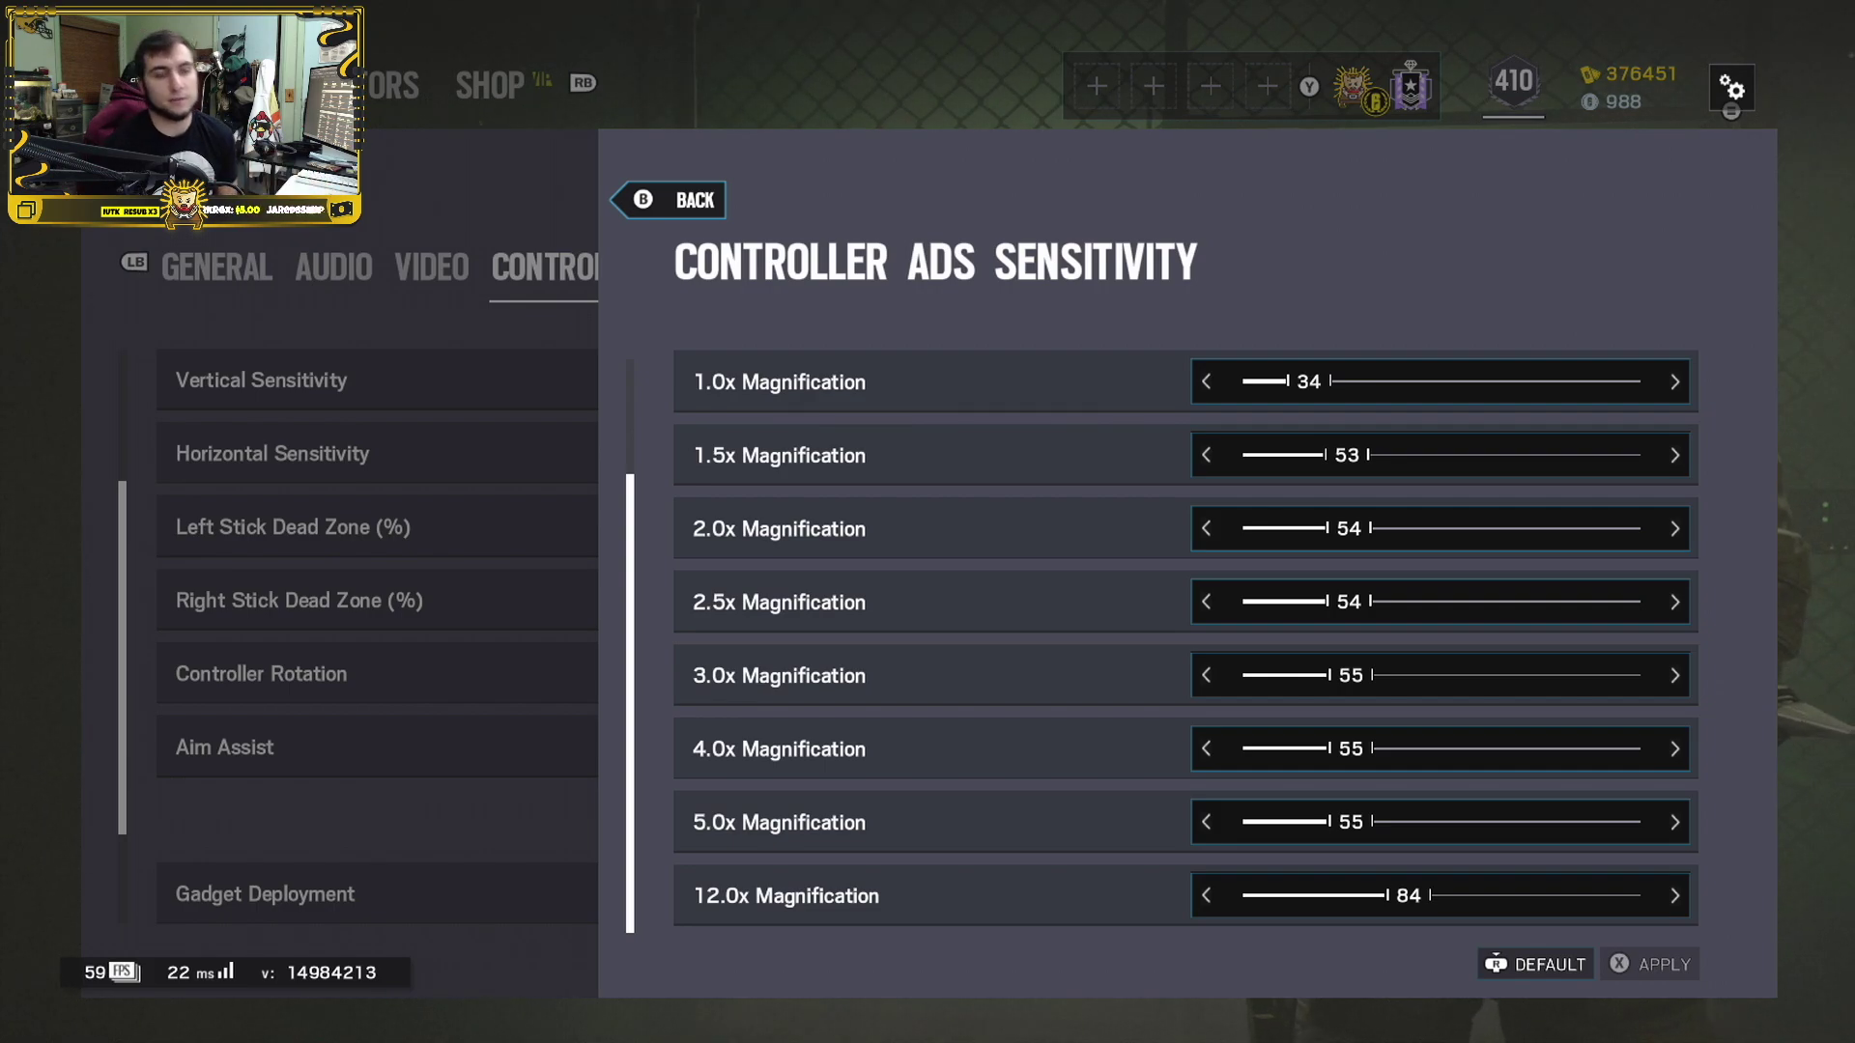
key("Up")
key("Up")
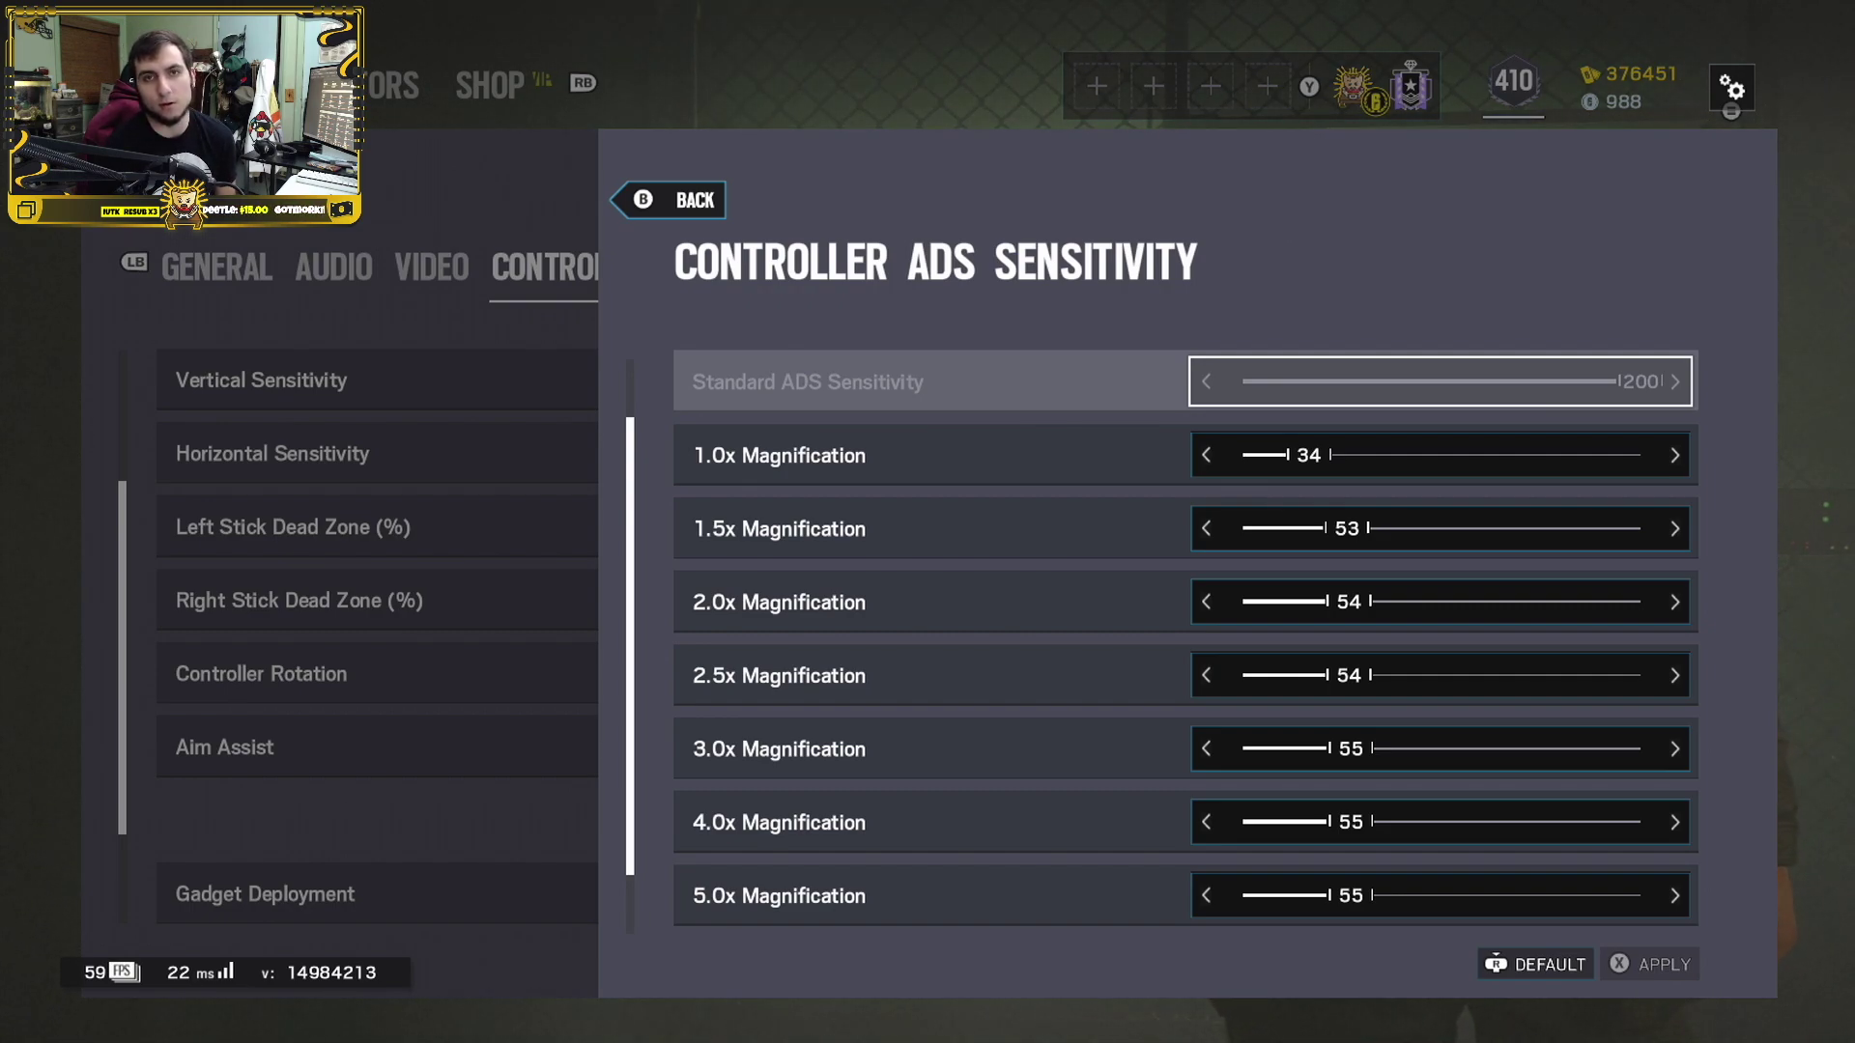
key("Down")
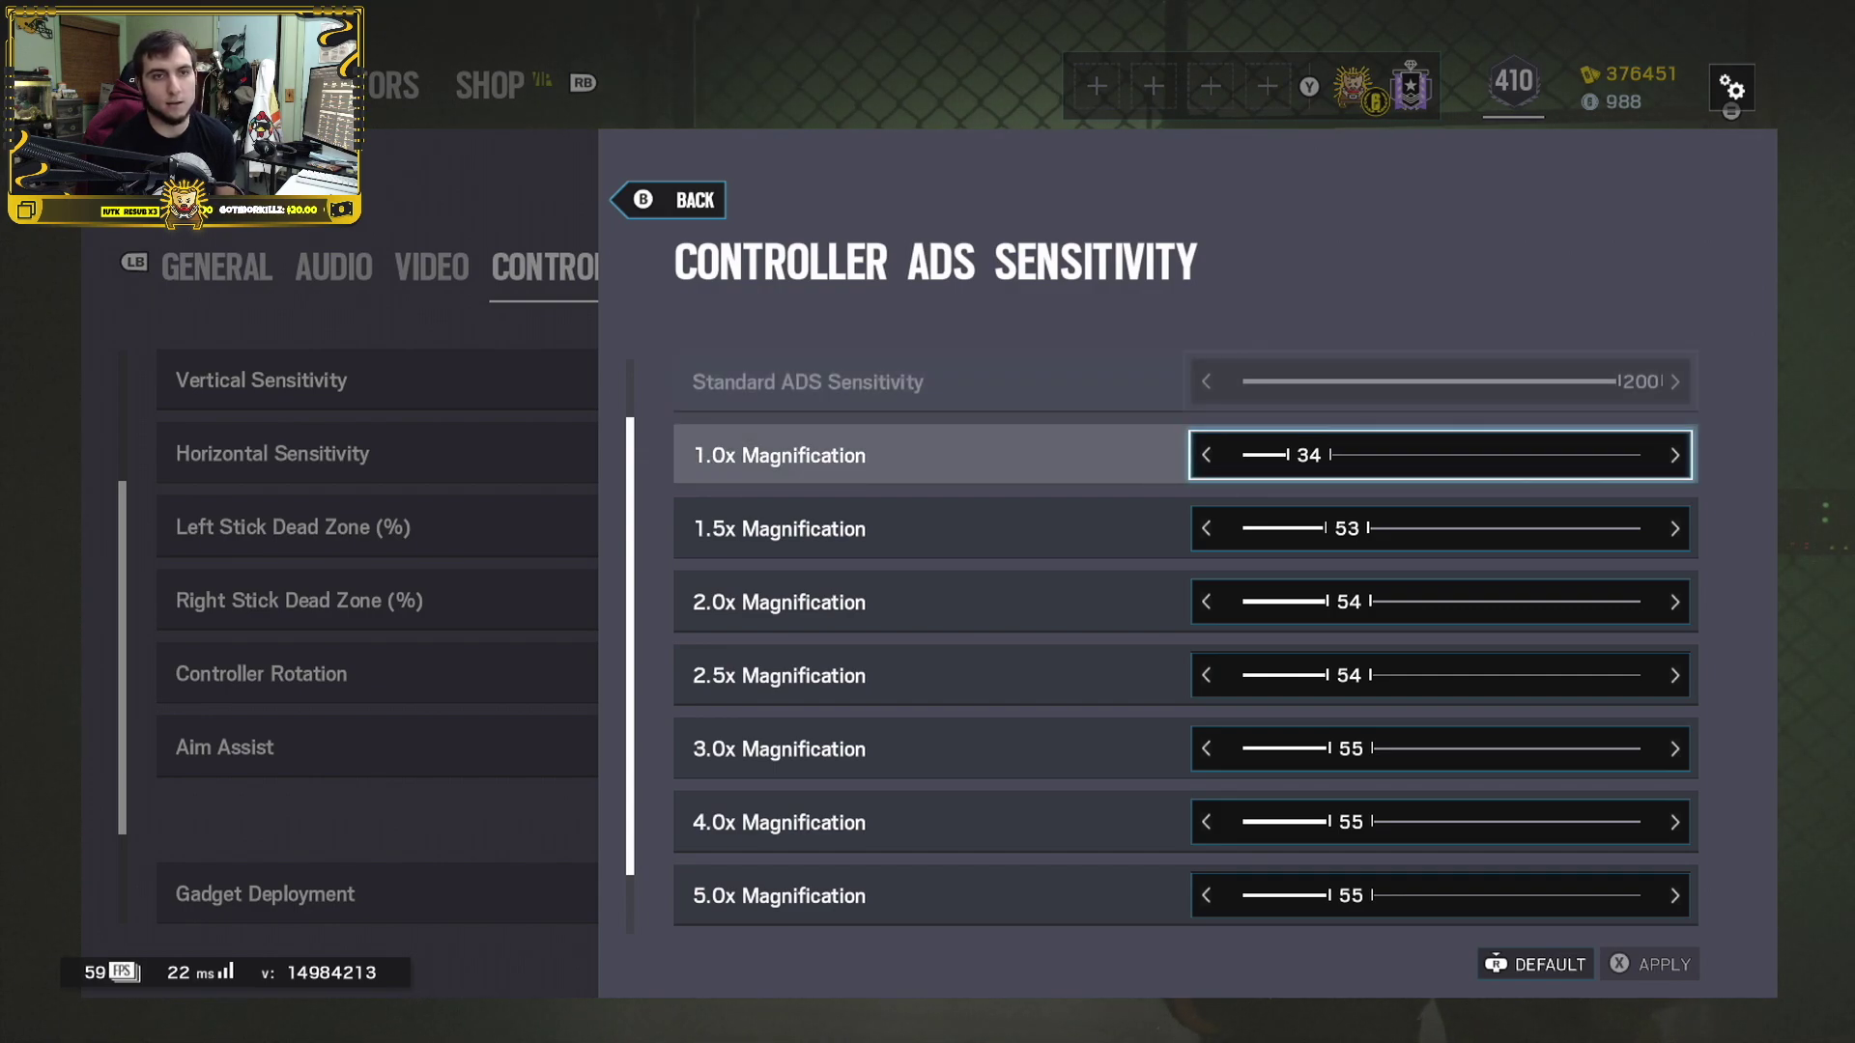
key("Up")
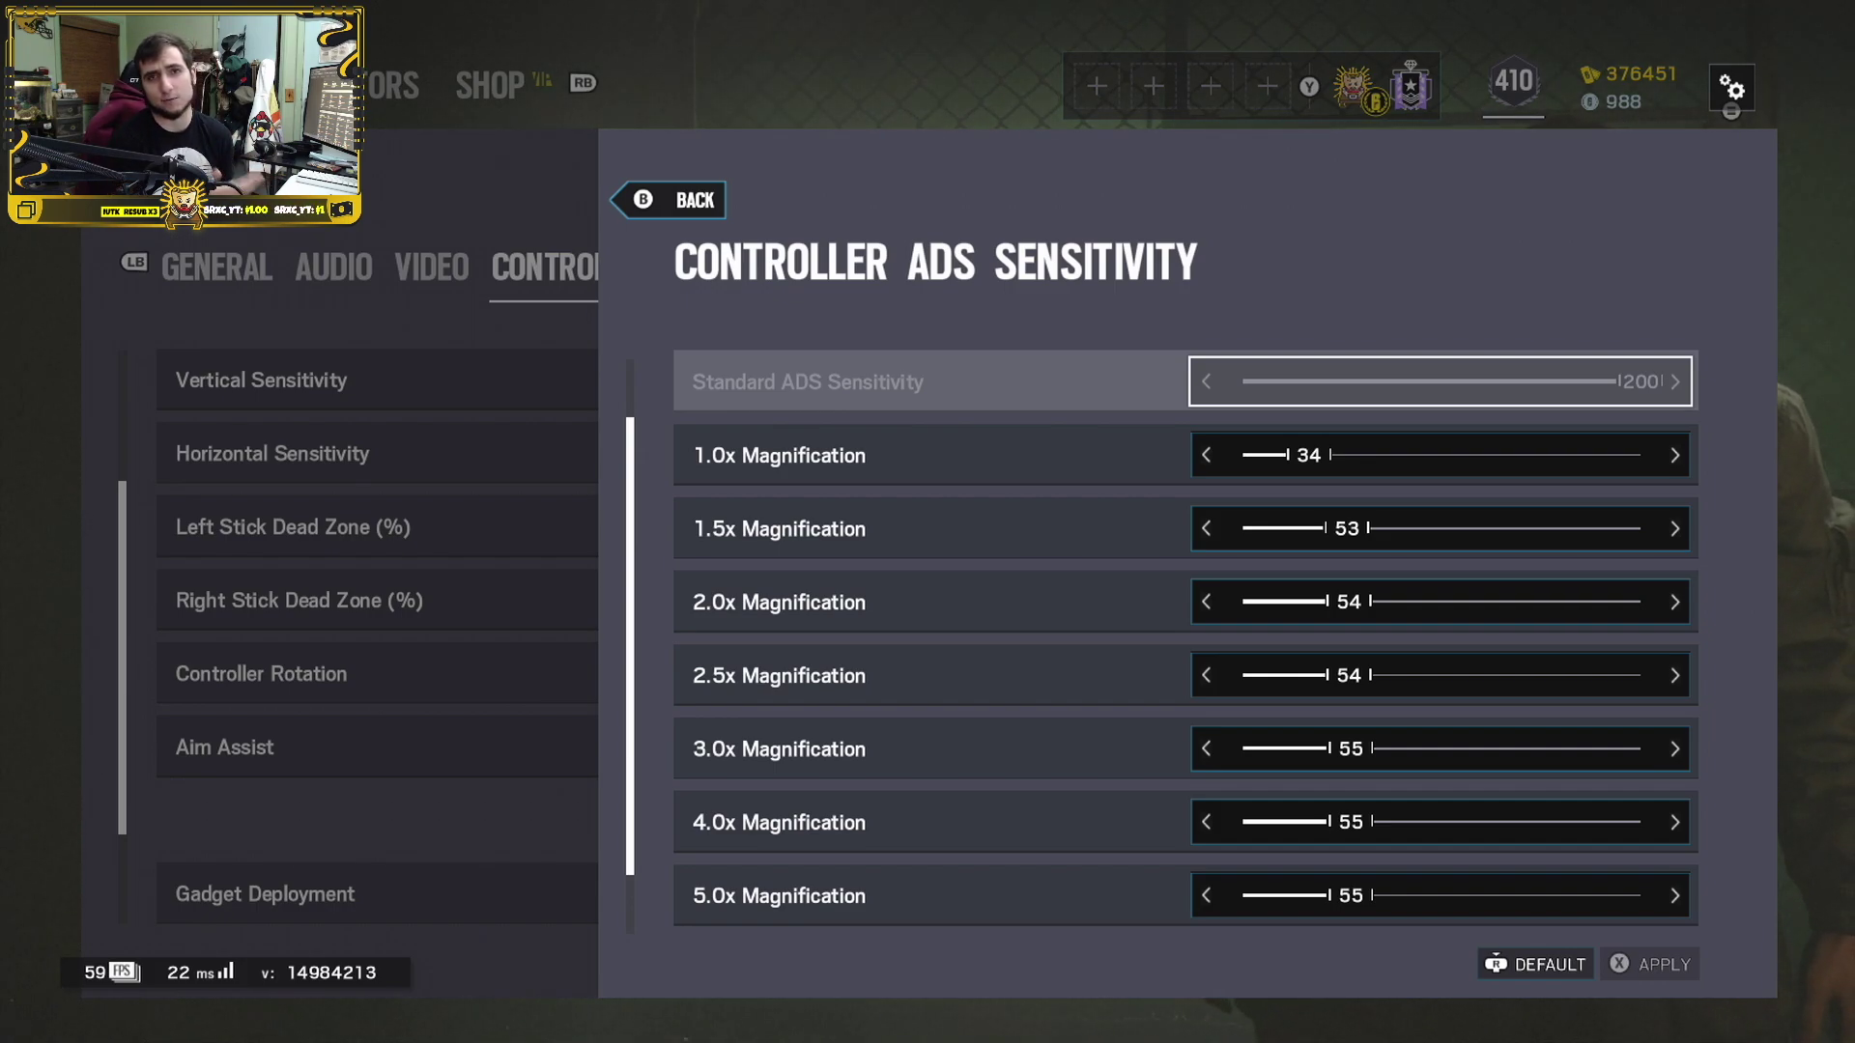
left_click(930, 455)
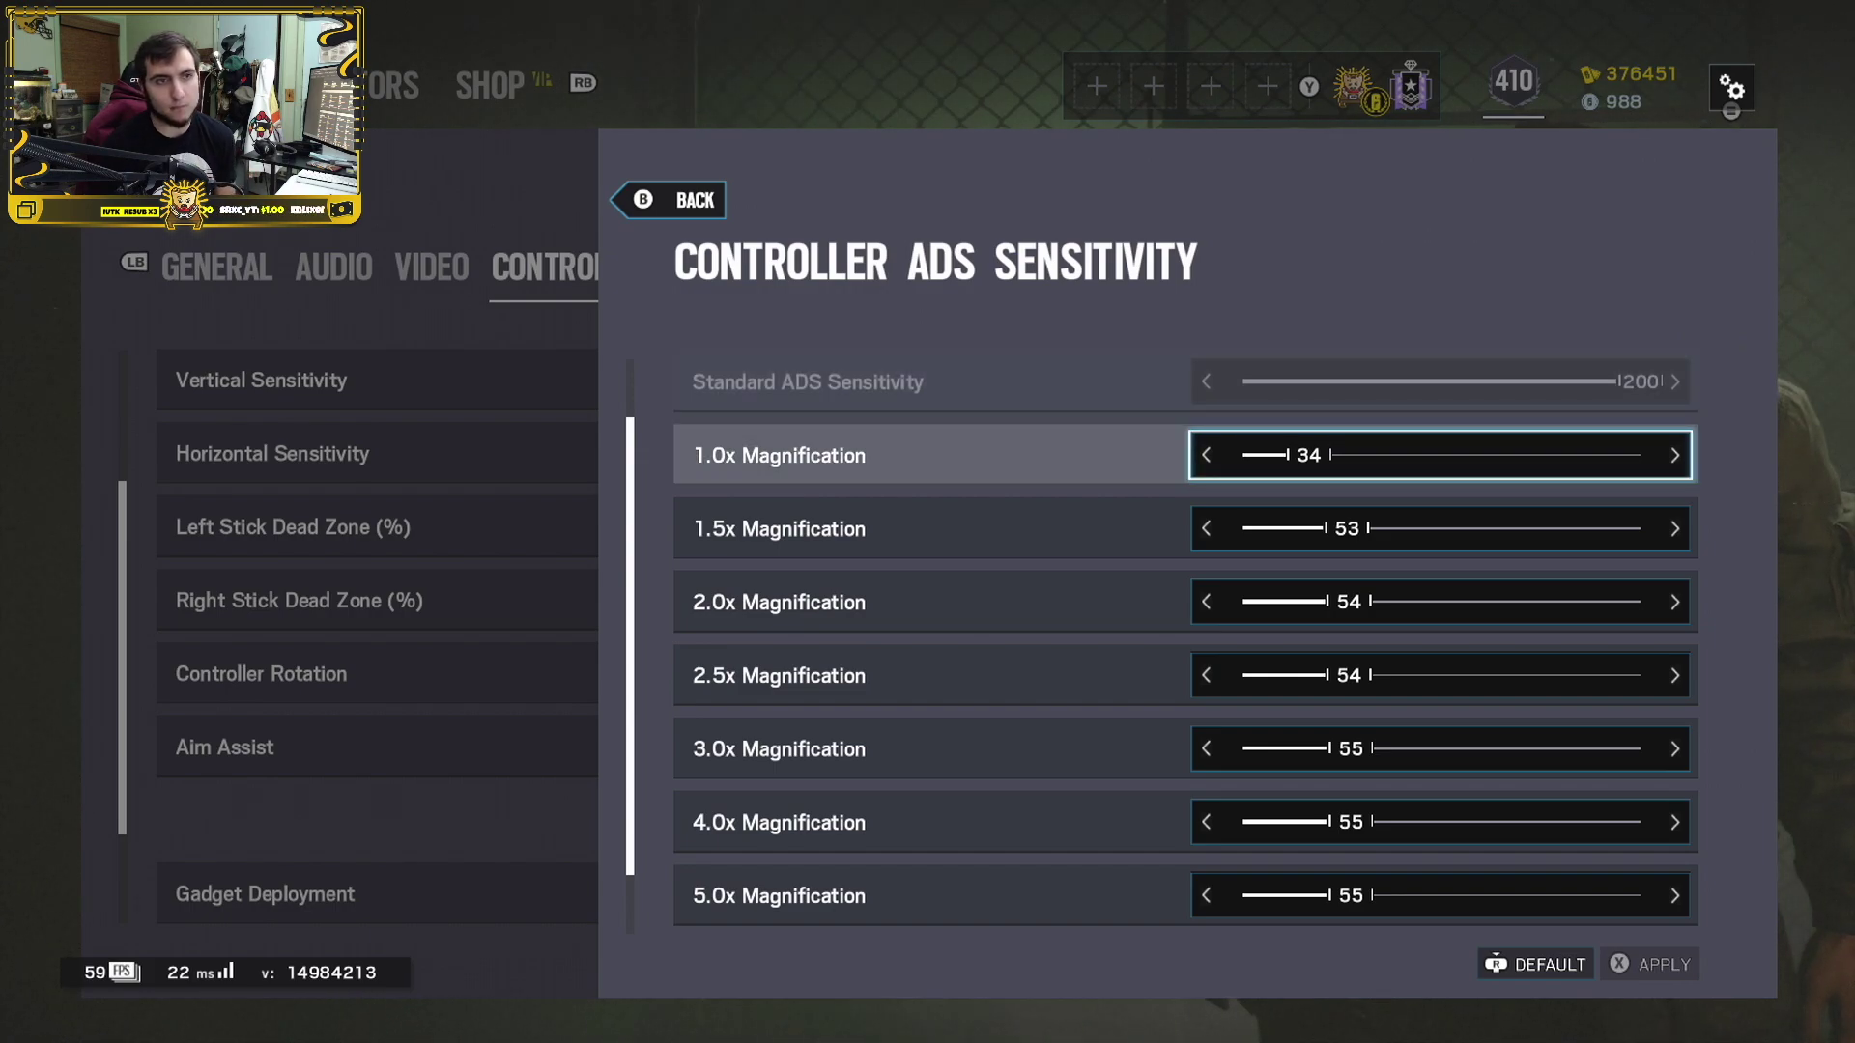
key("Down")
key("Down")
key("Down")
key("Down")
key("Down")
key("Down")
key("Down")
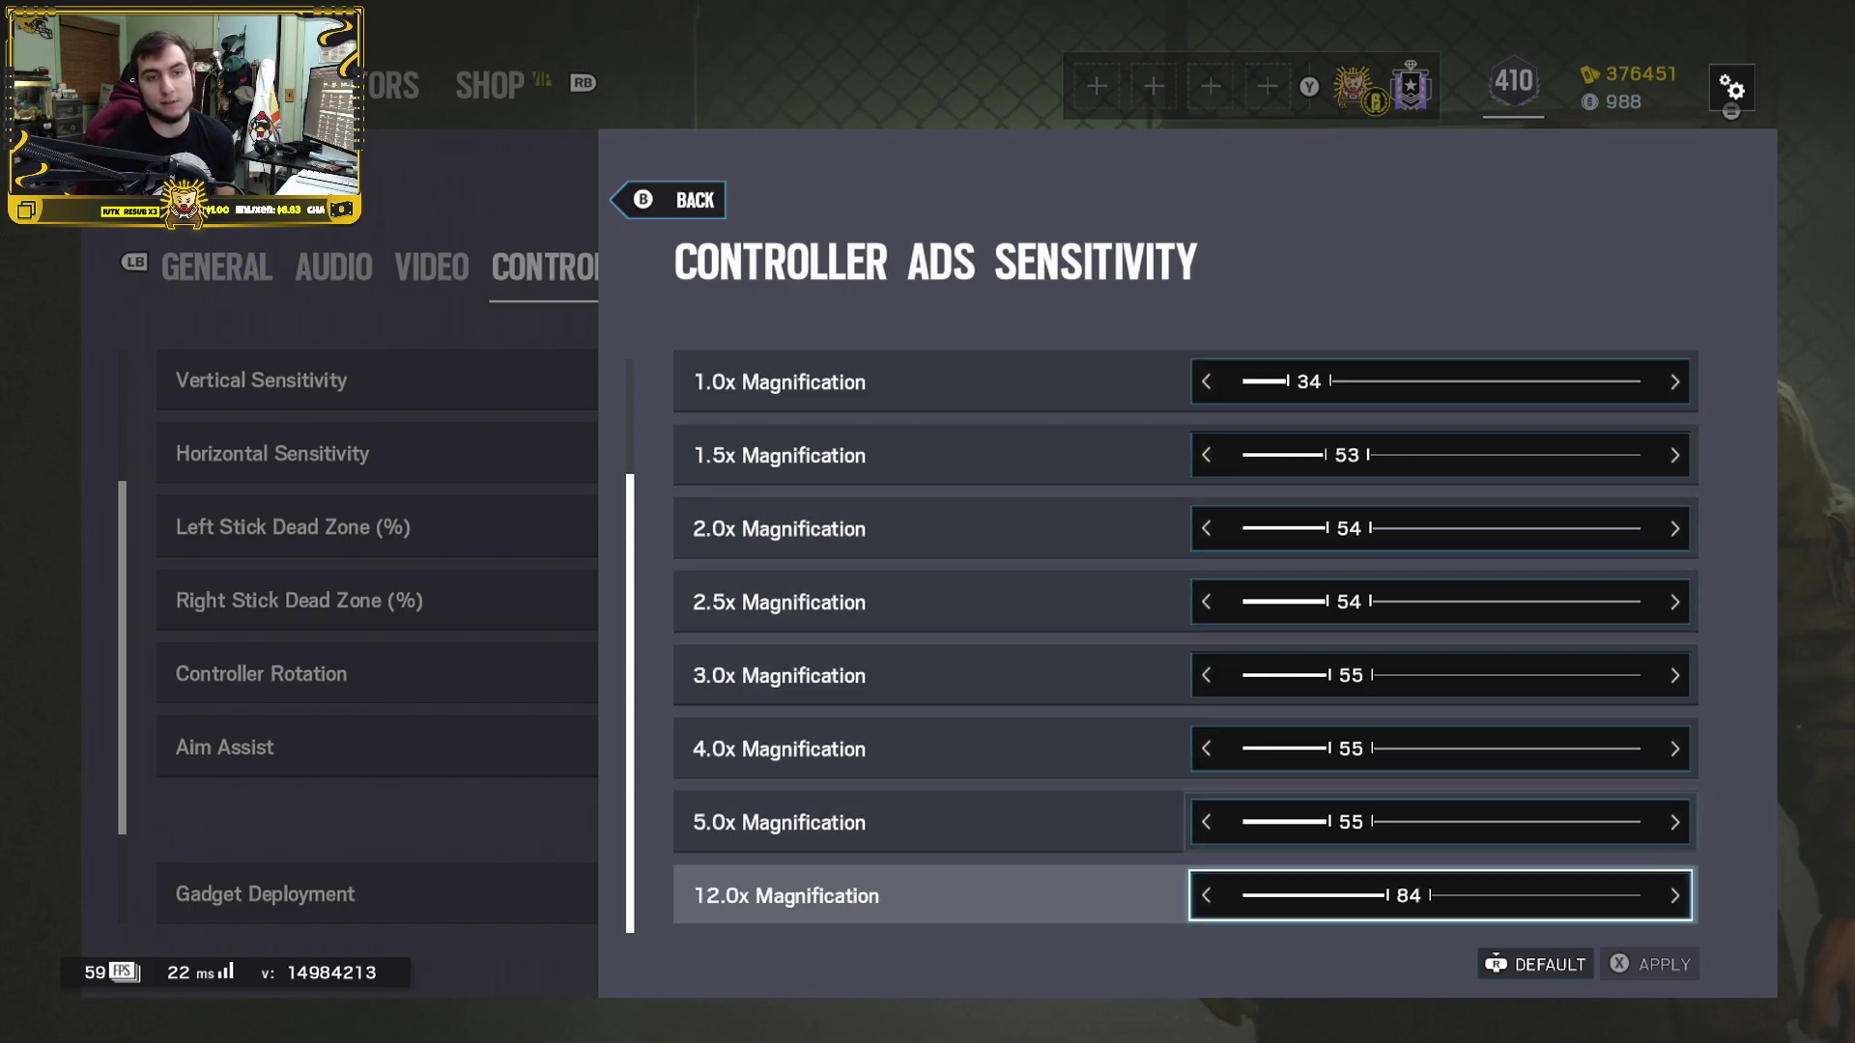
Go through the ADS sensitivities again, from the Standard ADS Sensitivity down to the 12.0x magnification.
key("Up")
key("Up")
key("Up")
key("Up")
key("Up")
key("Up")
key("Up")
key("Up")
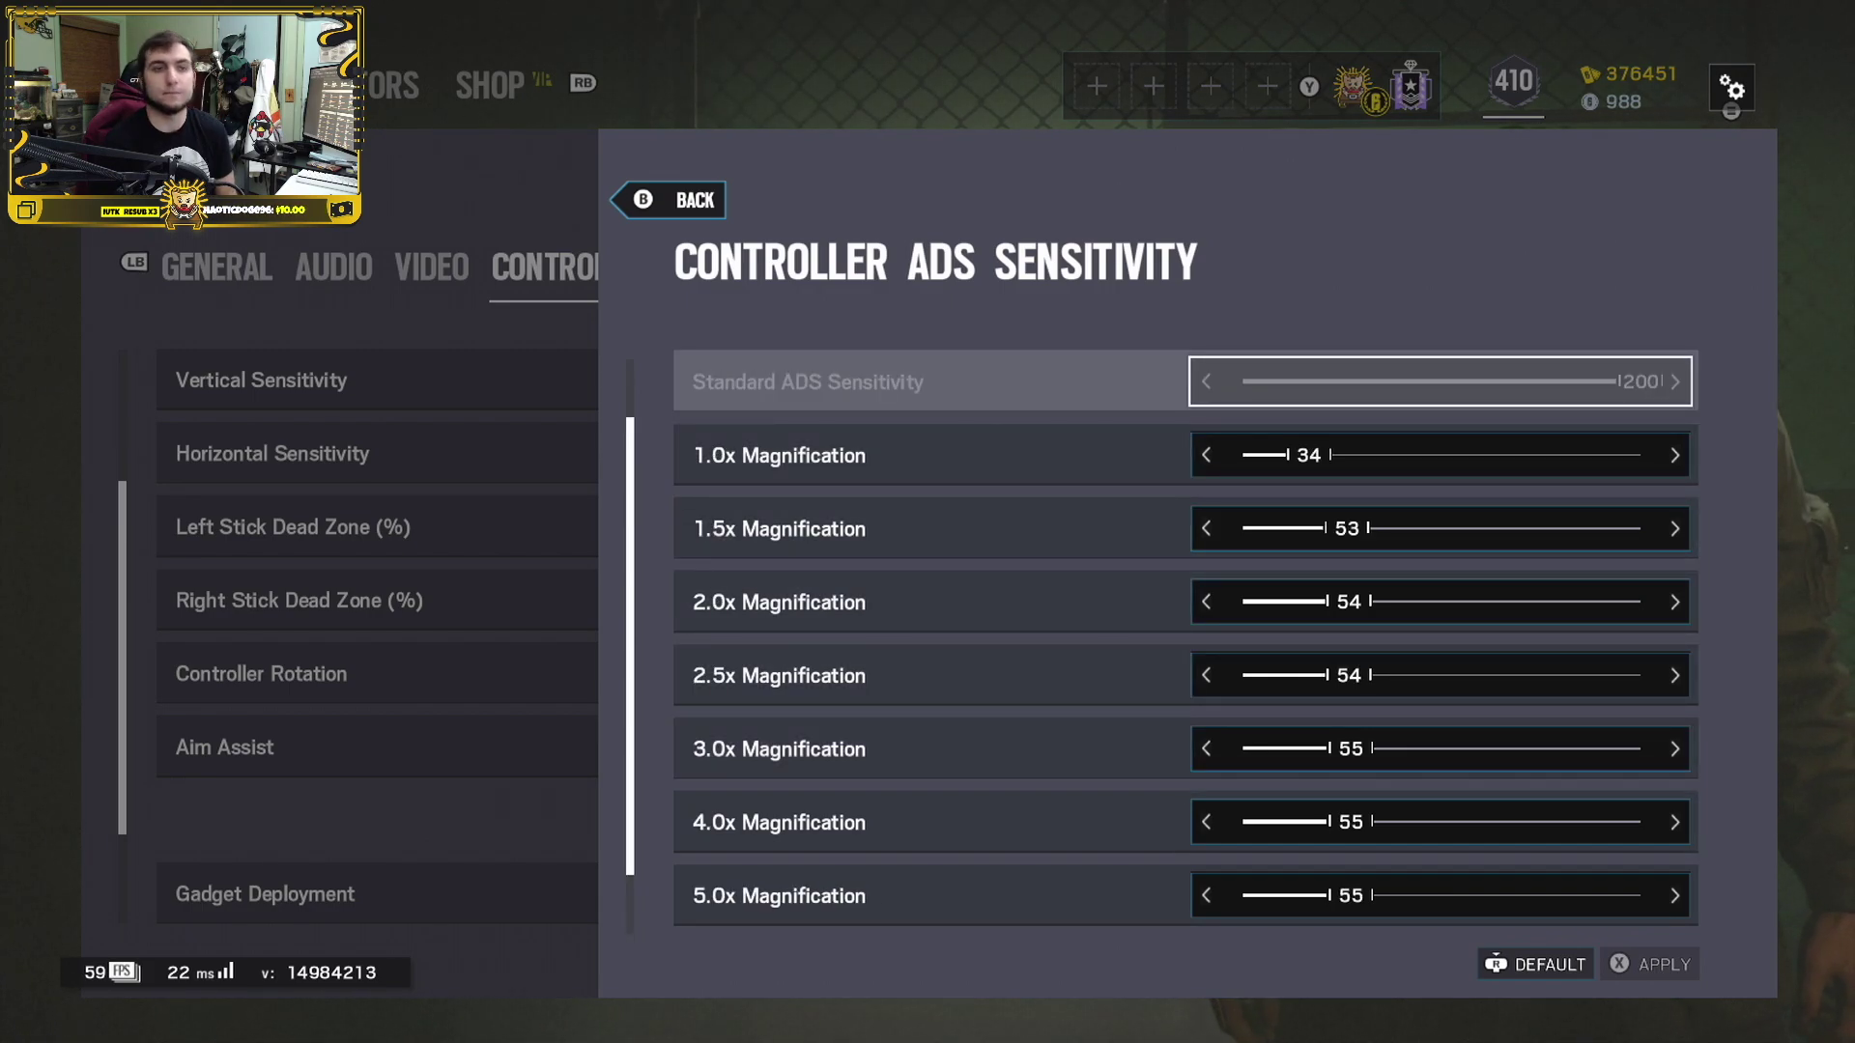
key("Down")
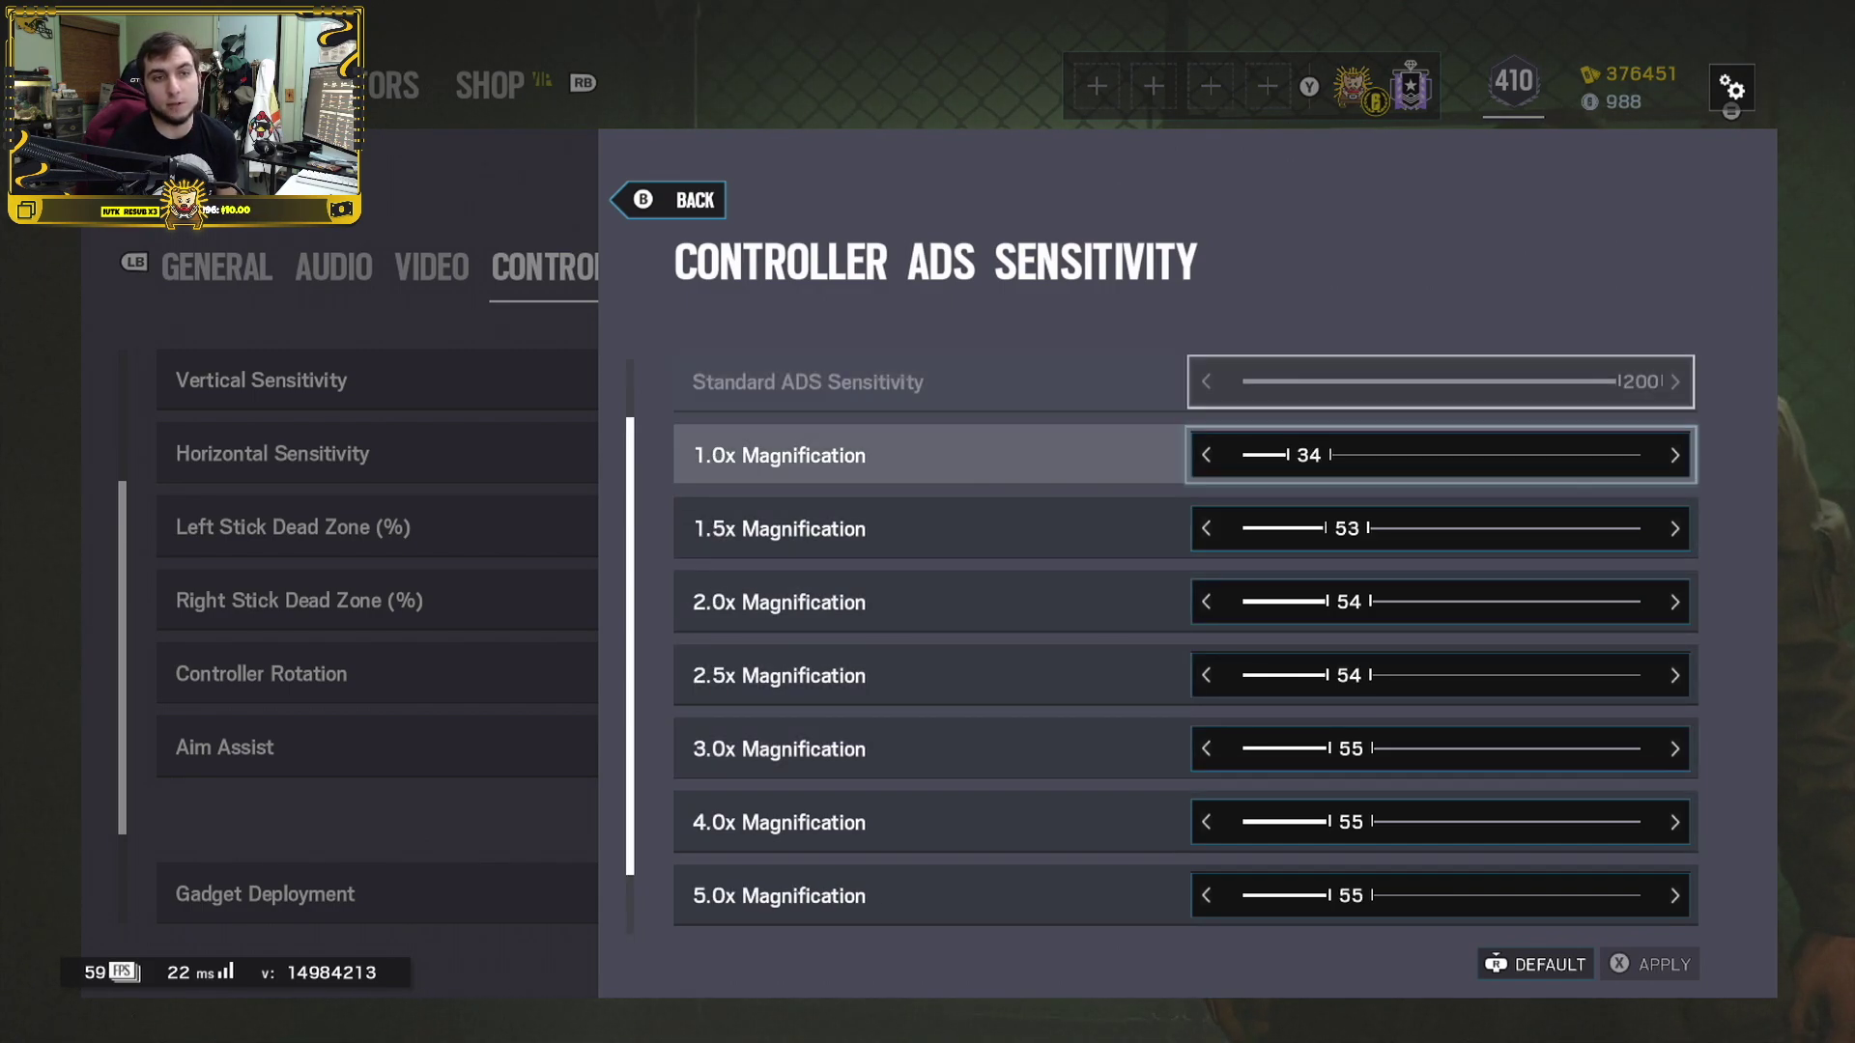
key("Down")
key("Down")
key("Down")
key("Down")
key("Down")
key("Down")
key("Down")
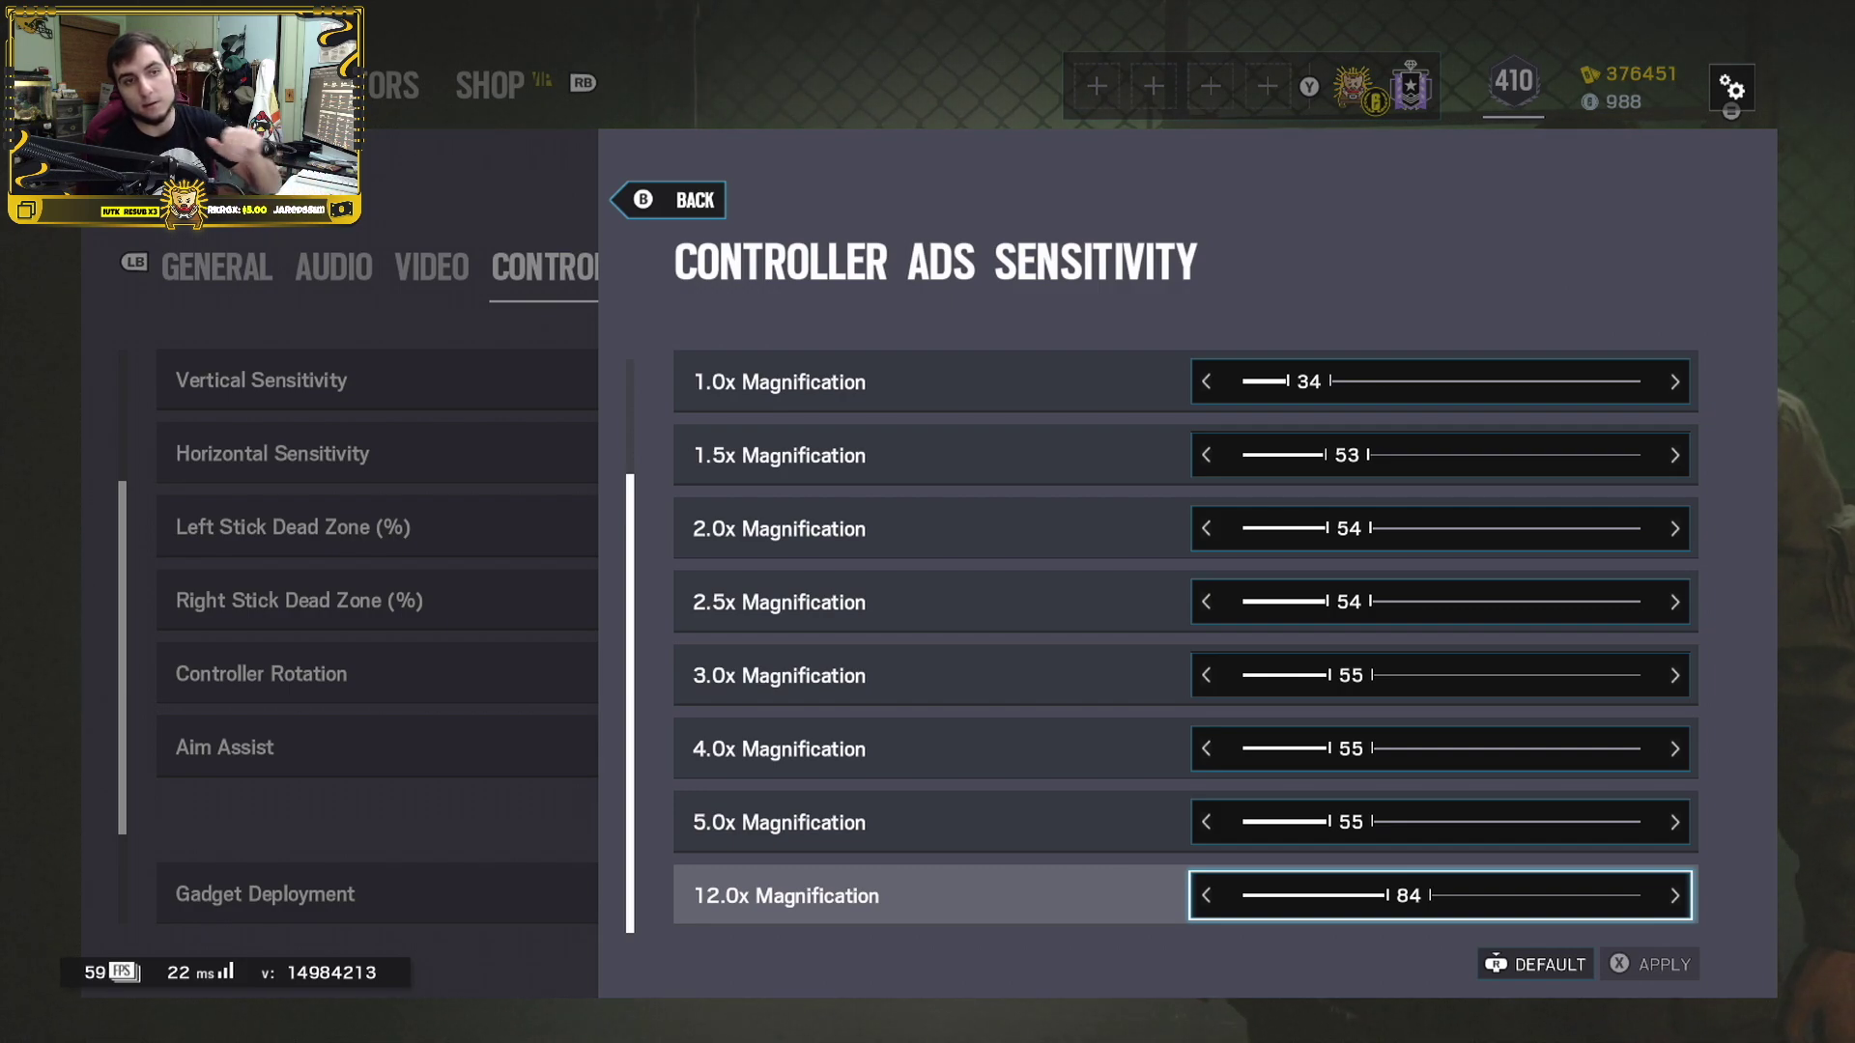
Check the Controller ADS Sensitivity mode at the start of the list and return to the Controls options.
key("Up")
key("Up")
key("Up")
key("Up")
key("Up")
key("Up")
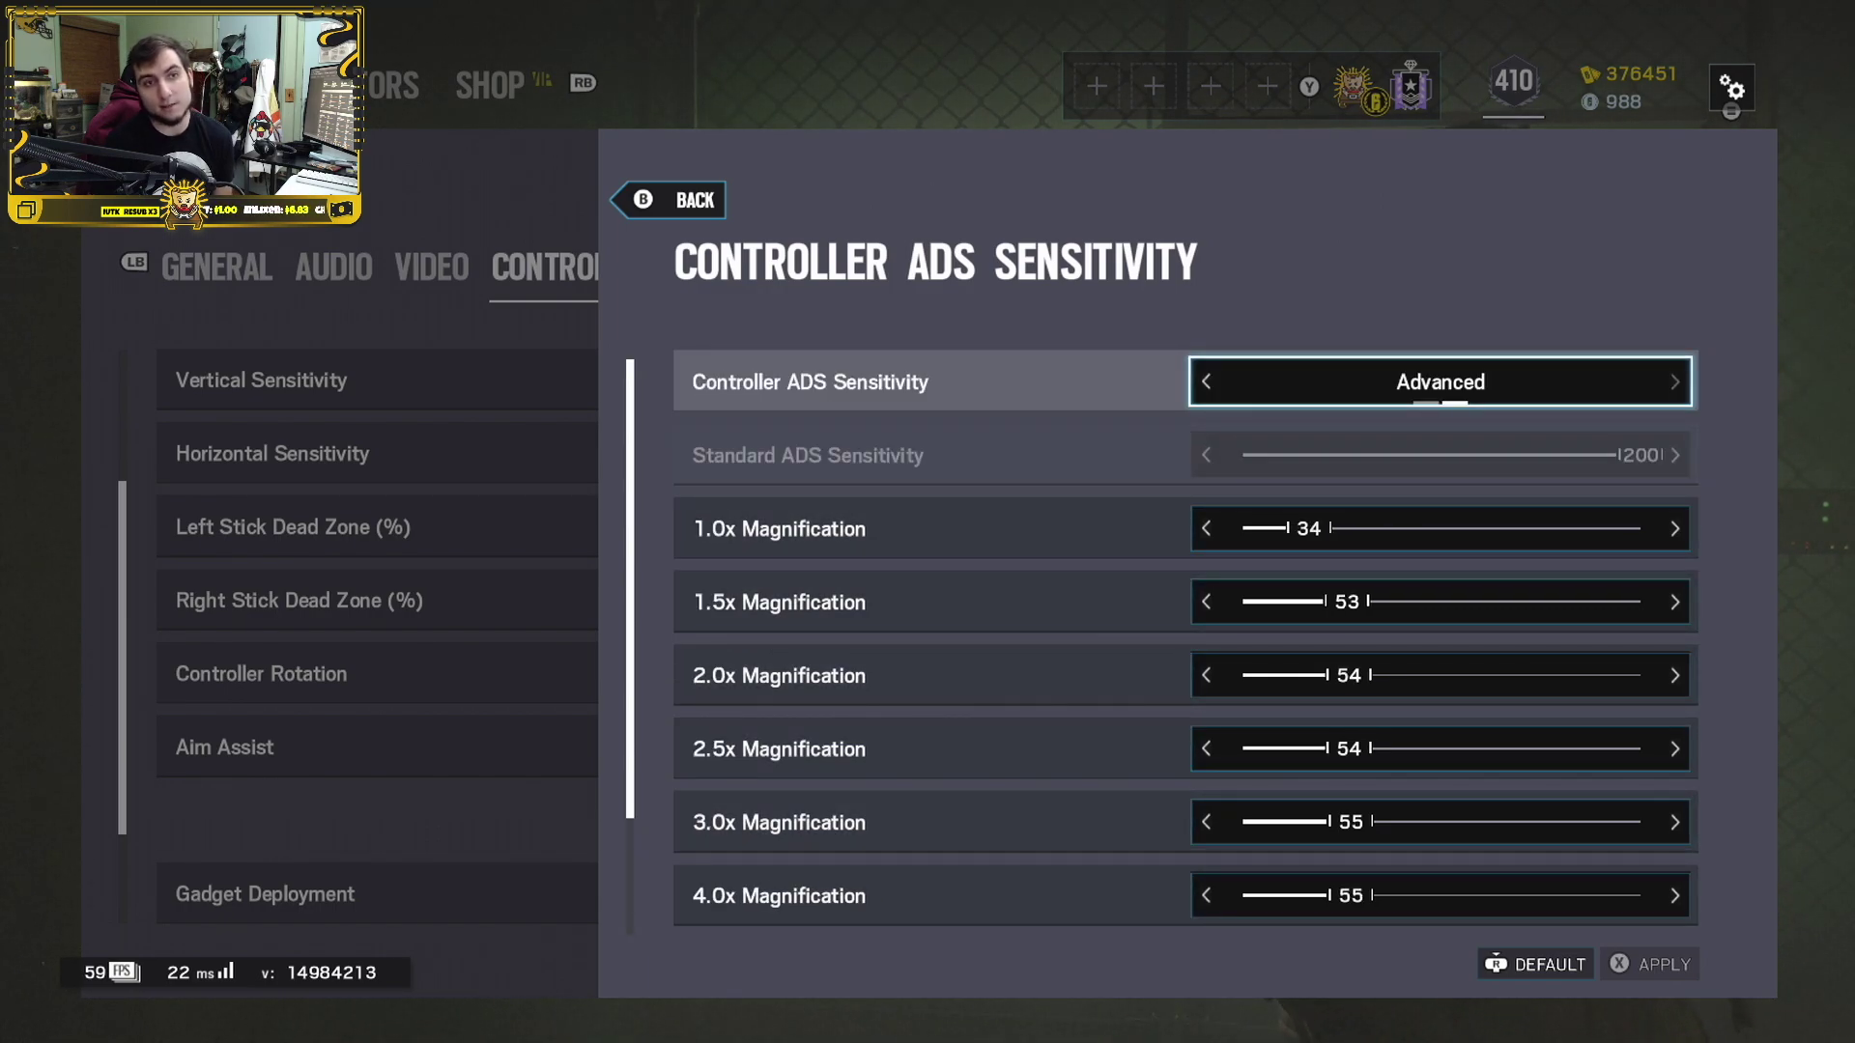
key("Escape")
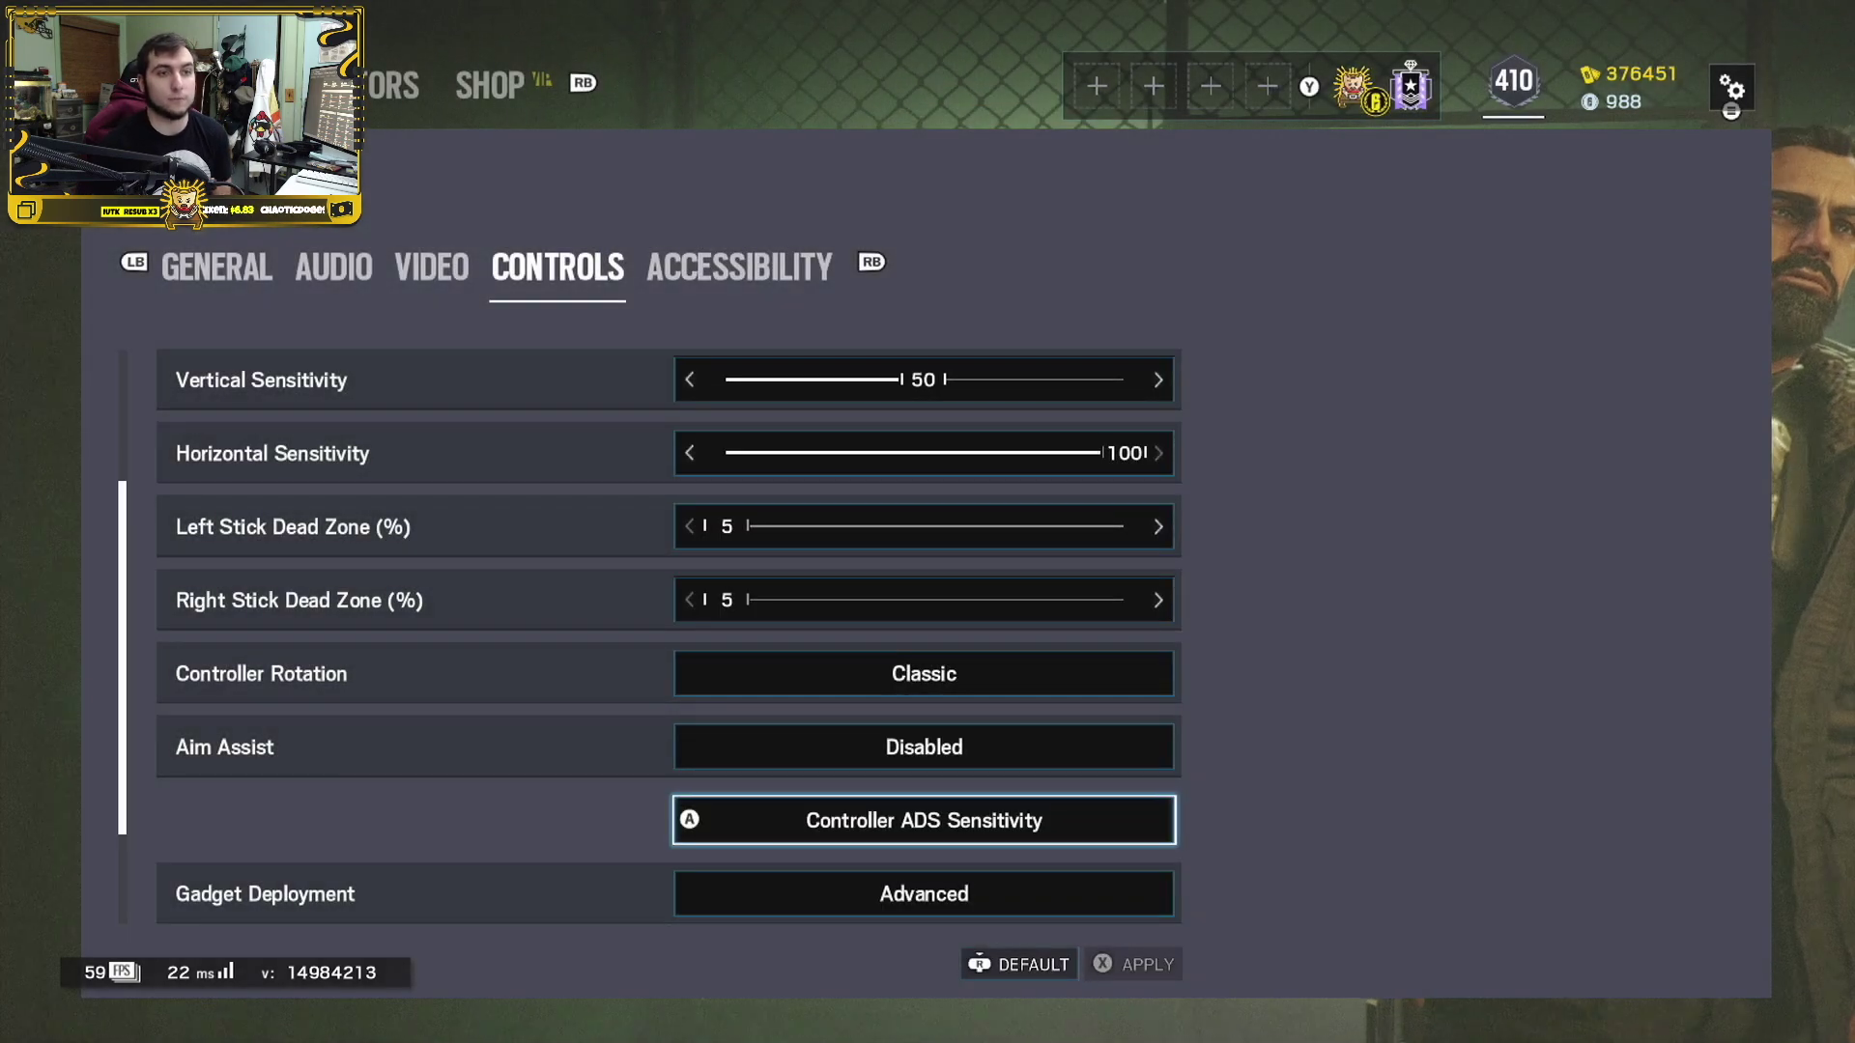
Show the Accessibility options, check the optic color, optic opacity and color preset, and close the options.
key("e")
left_click(924, 513)
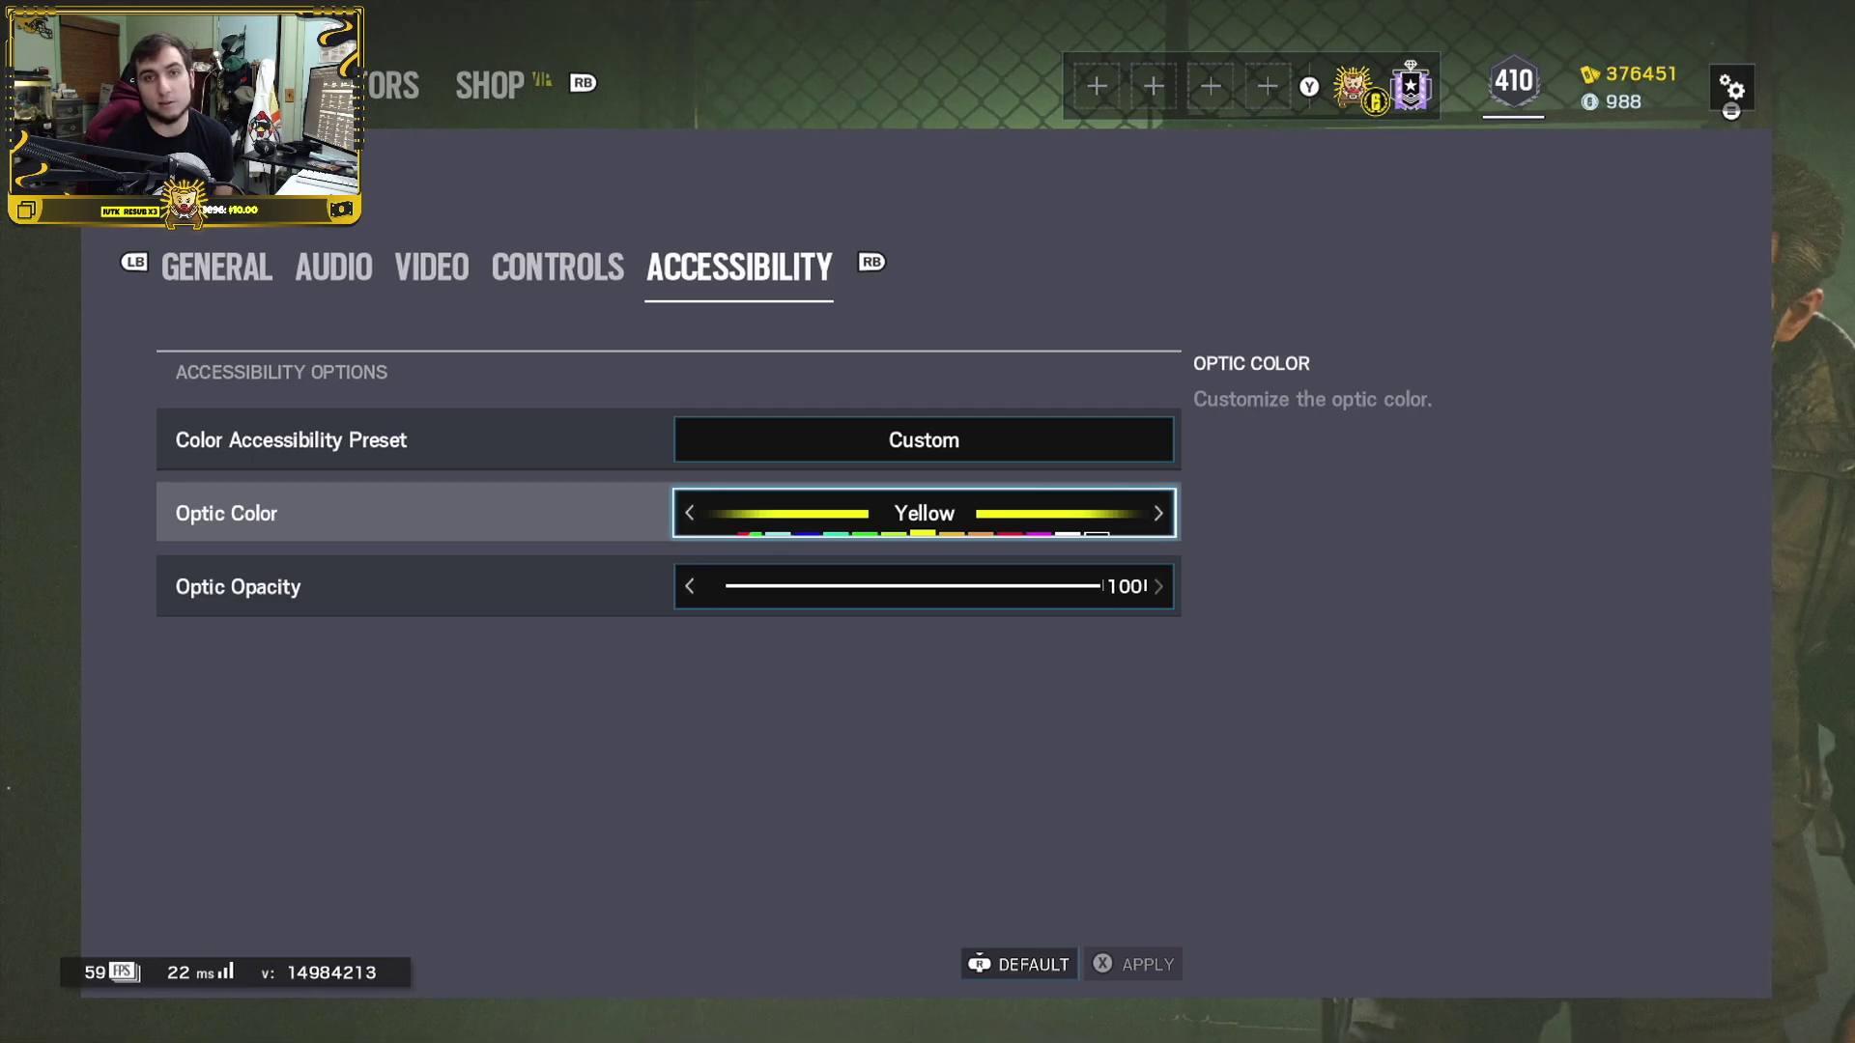
left_click(924, 587)
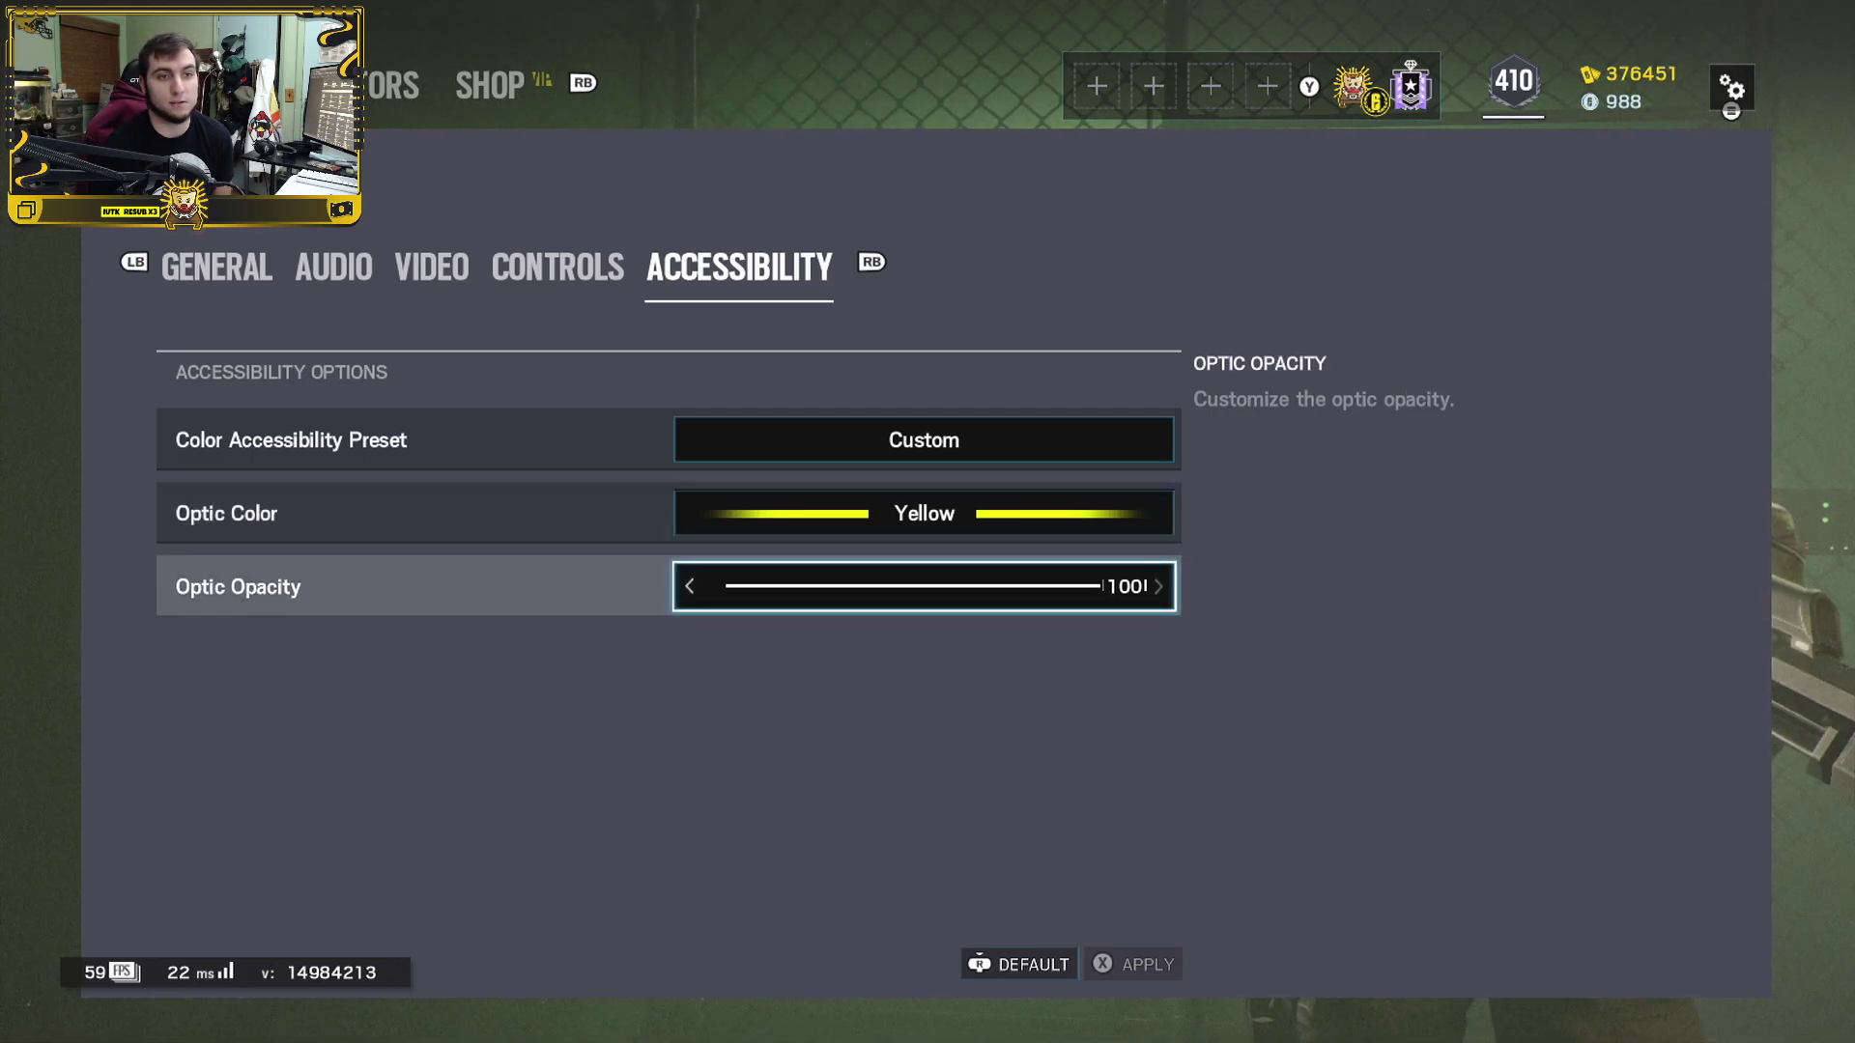
key("Up")
key("Up")
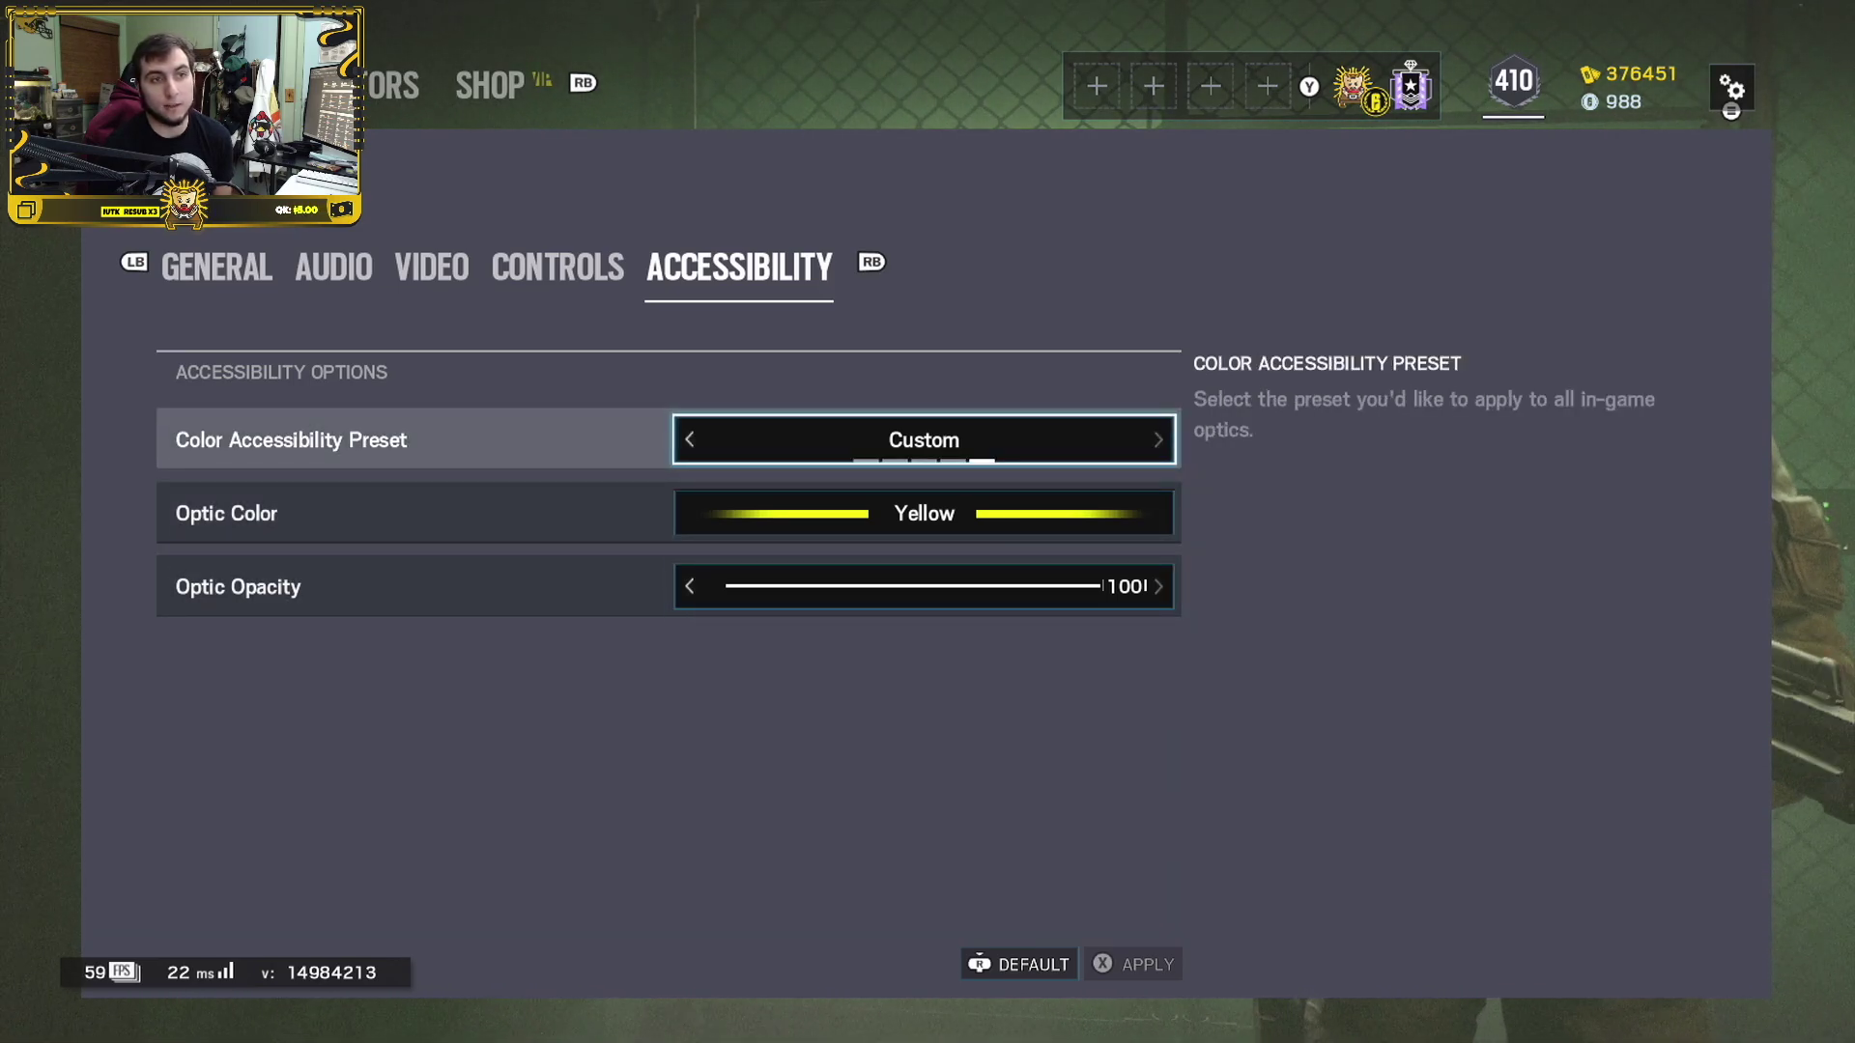
key("Escape")
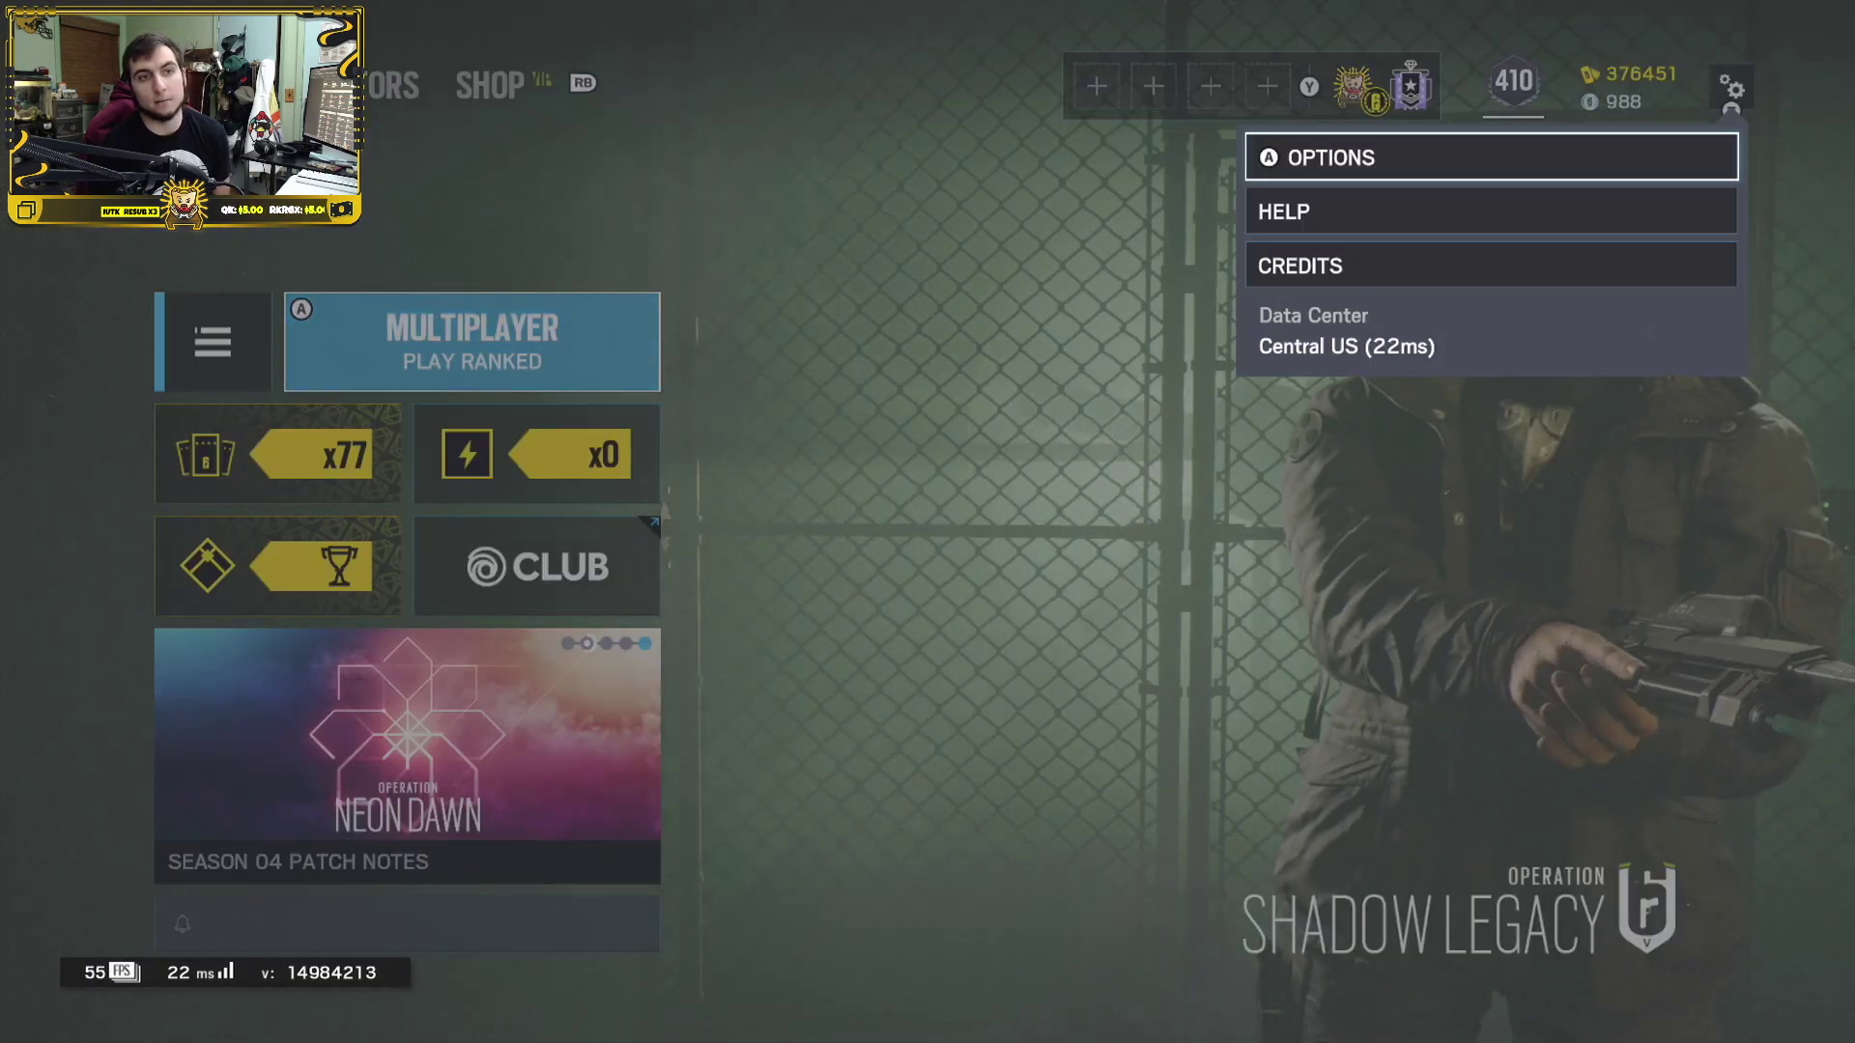
Close the game's options menu, switch to the Twitch channel in Chrome, send !senscalc in the stream chat and open the returned calculator link.
key("Escape")
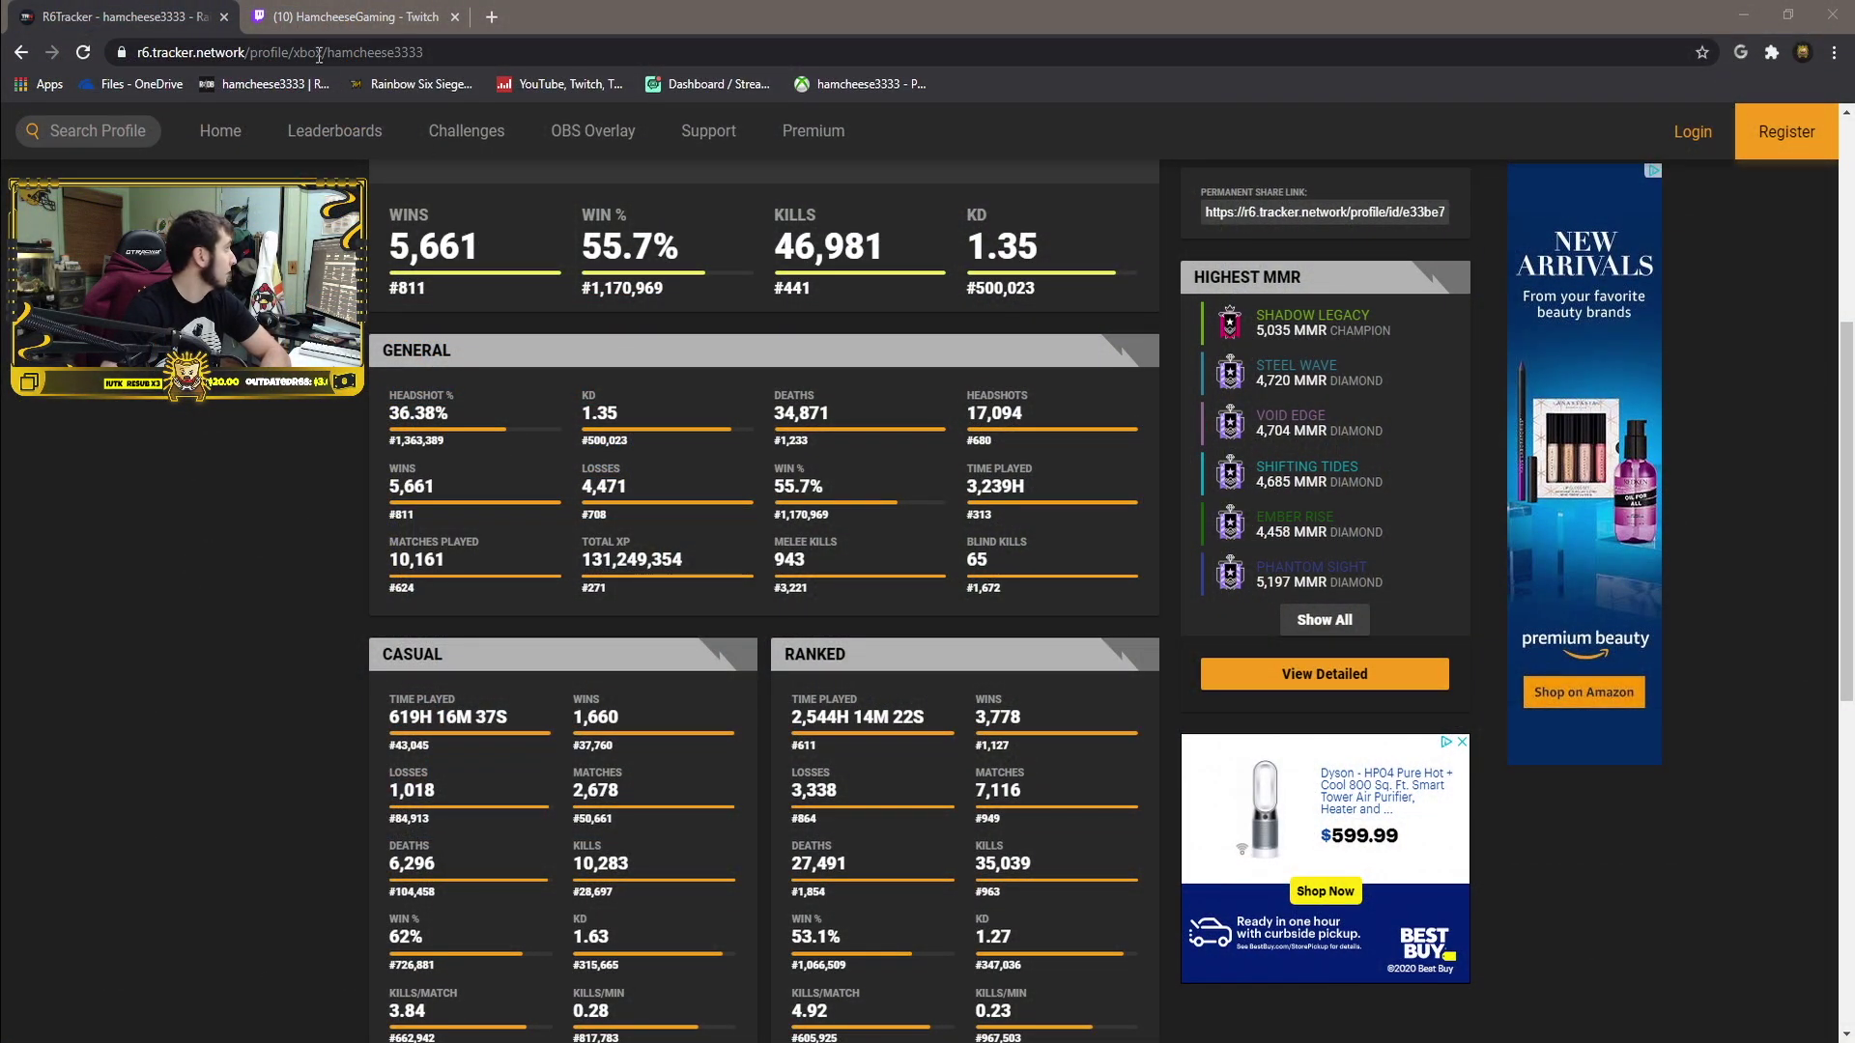
left_click(347, 17)
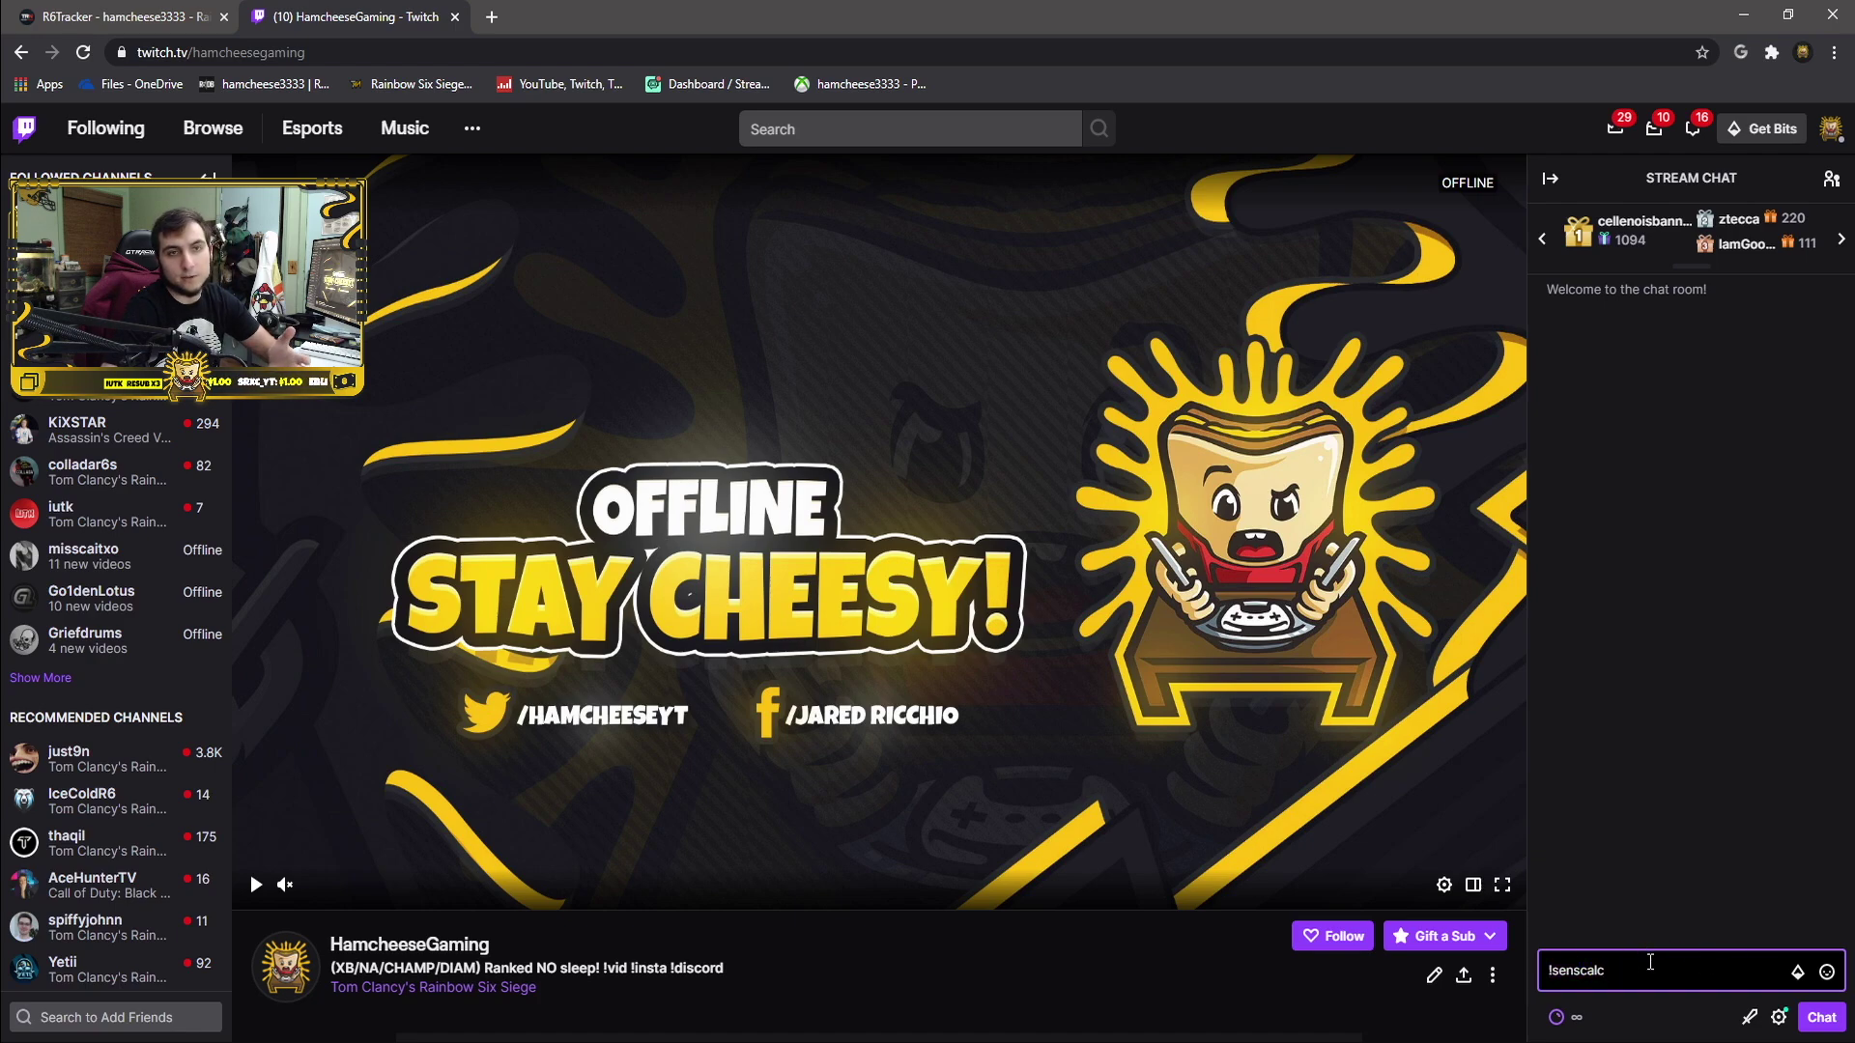
left_click(1805, 1016)
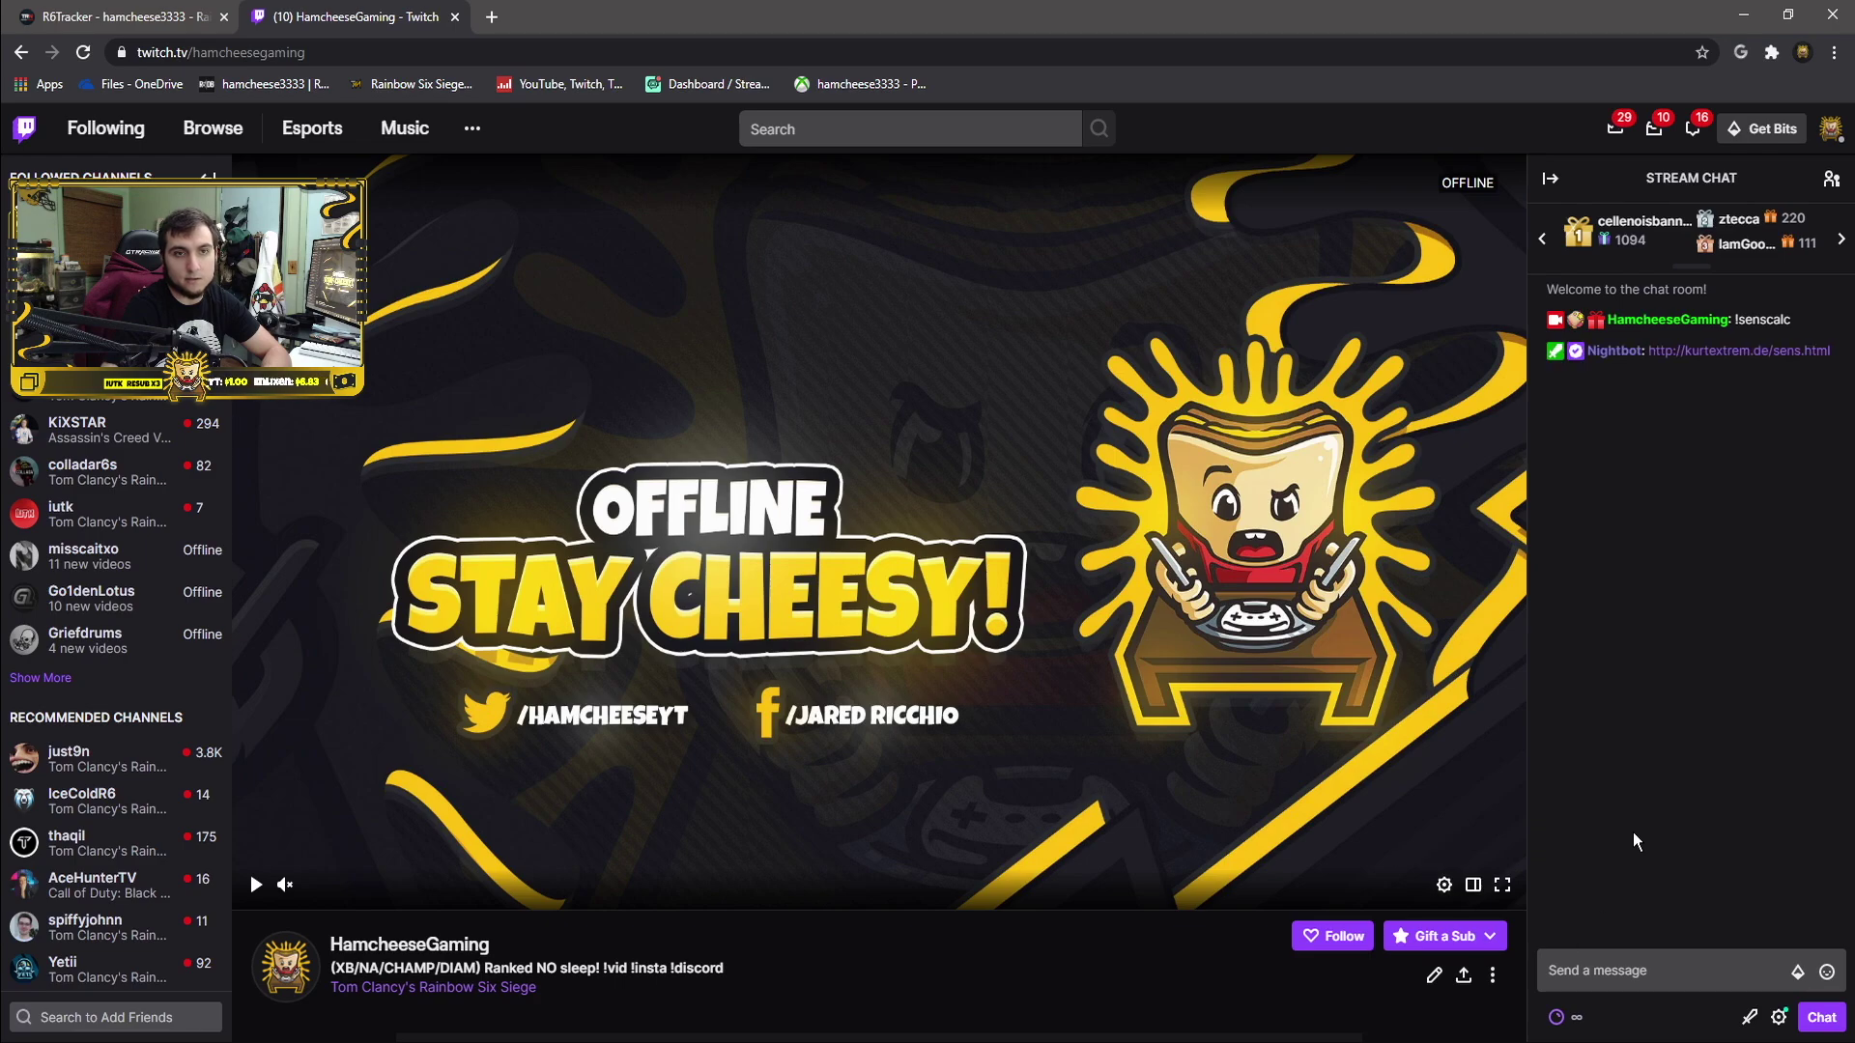
left_click(1699, 350)
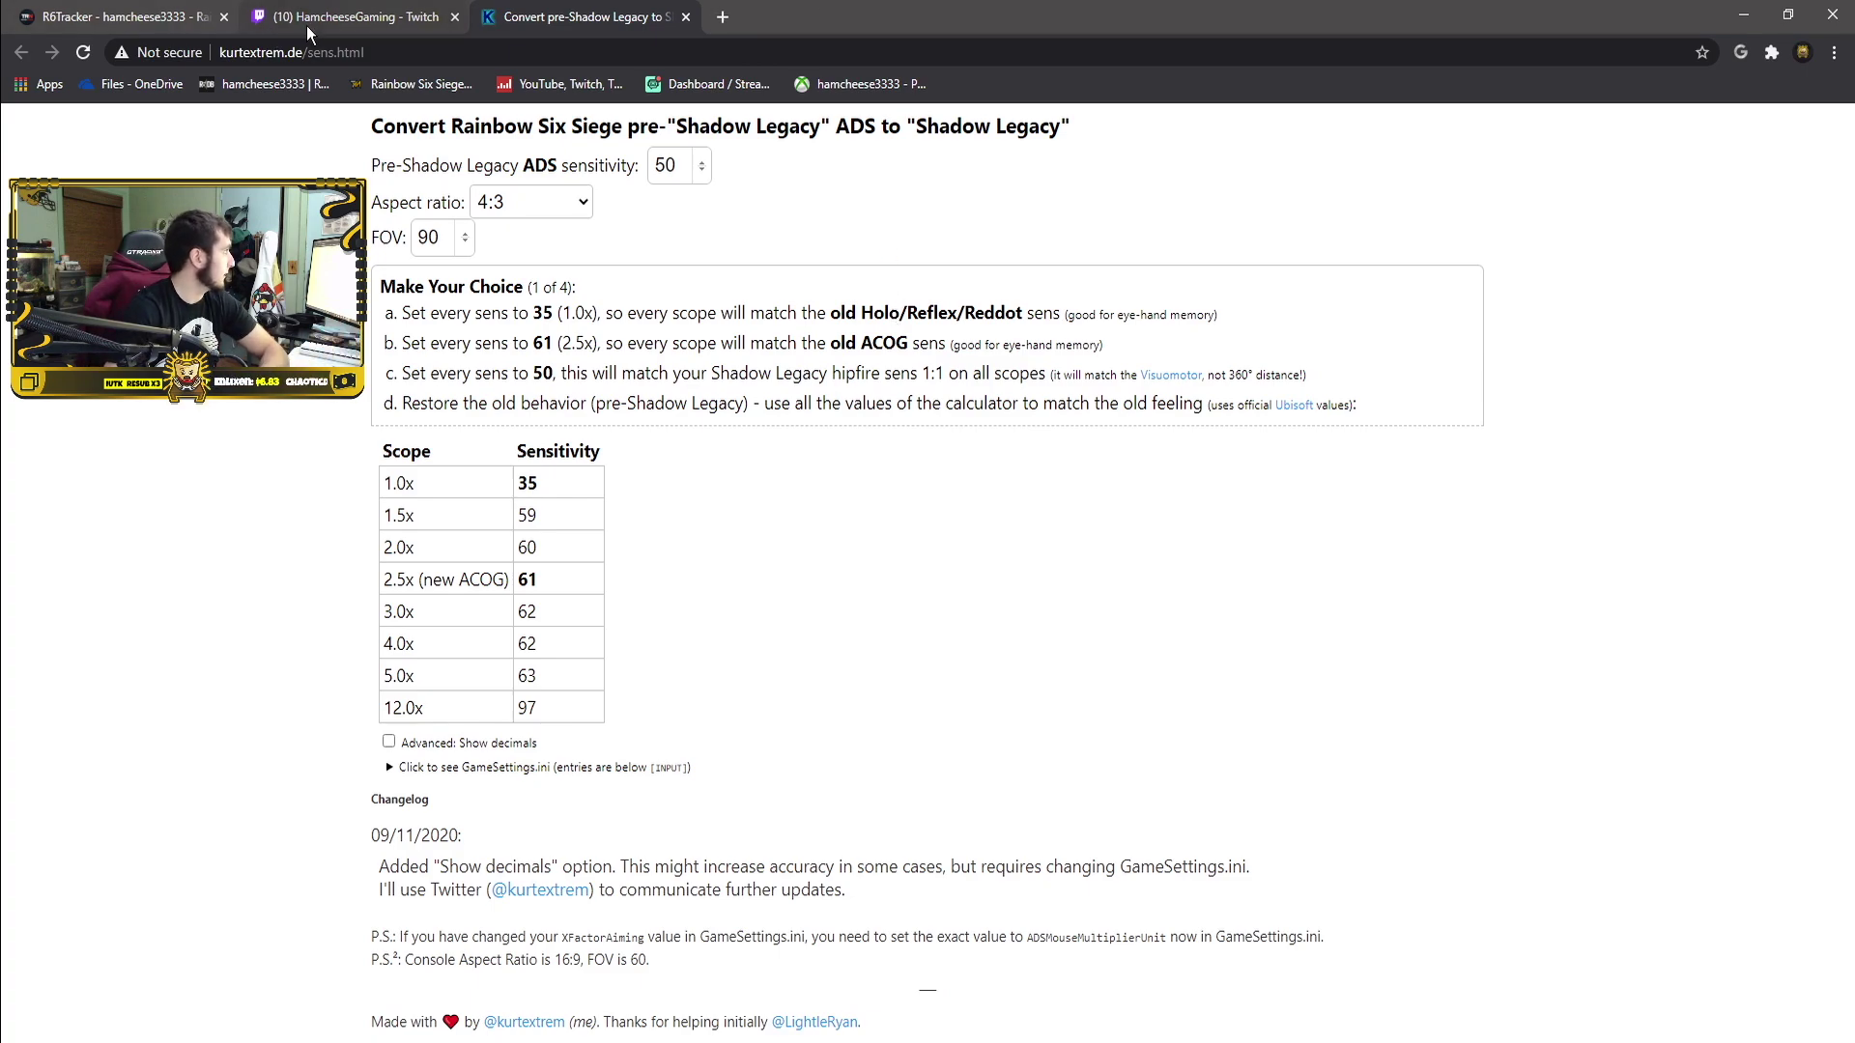
Return to the R6Tracker profile, show all seasons in the Highest MMR list and reload the page.
left_click(149, 21)
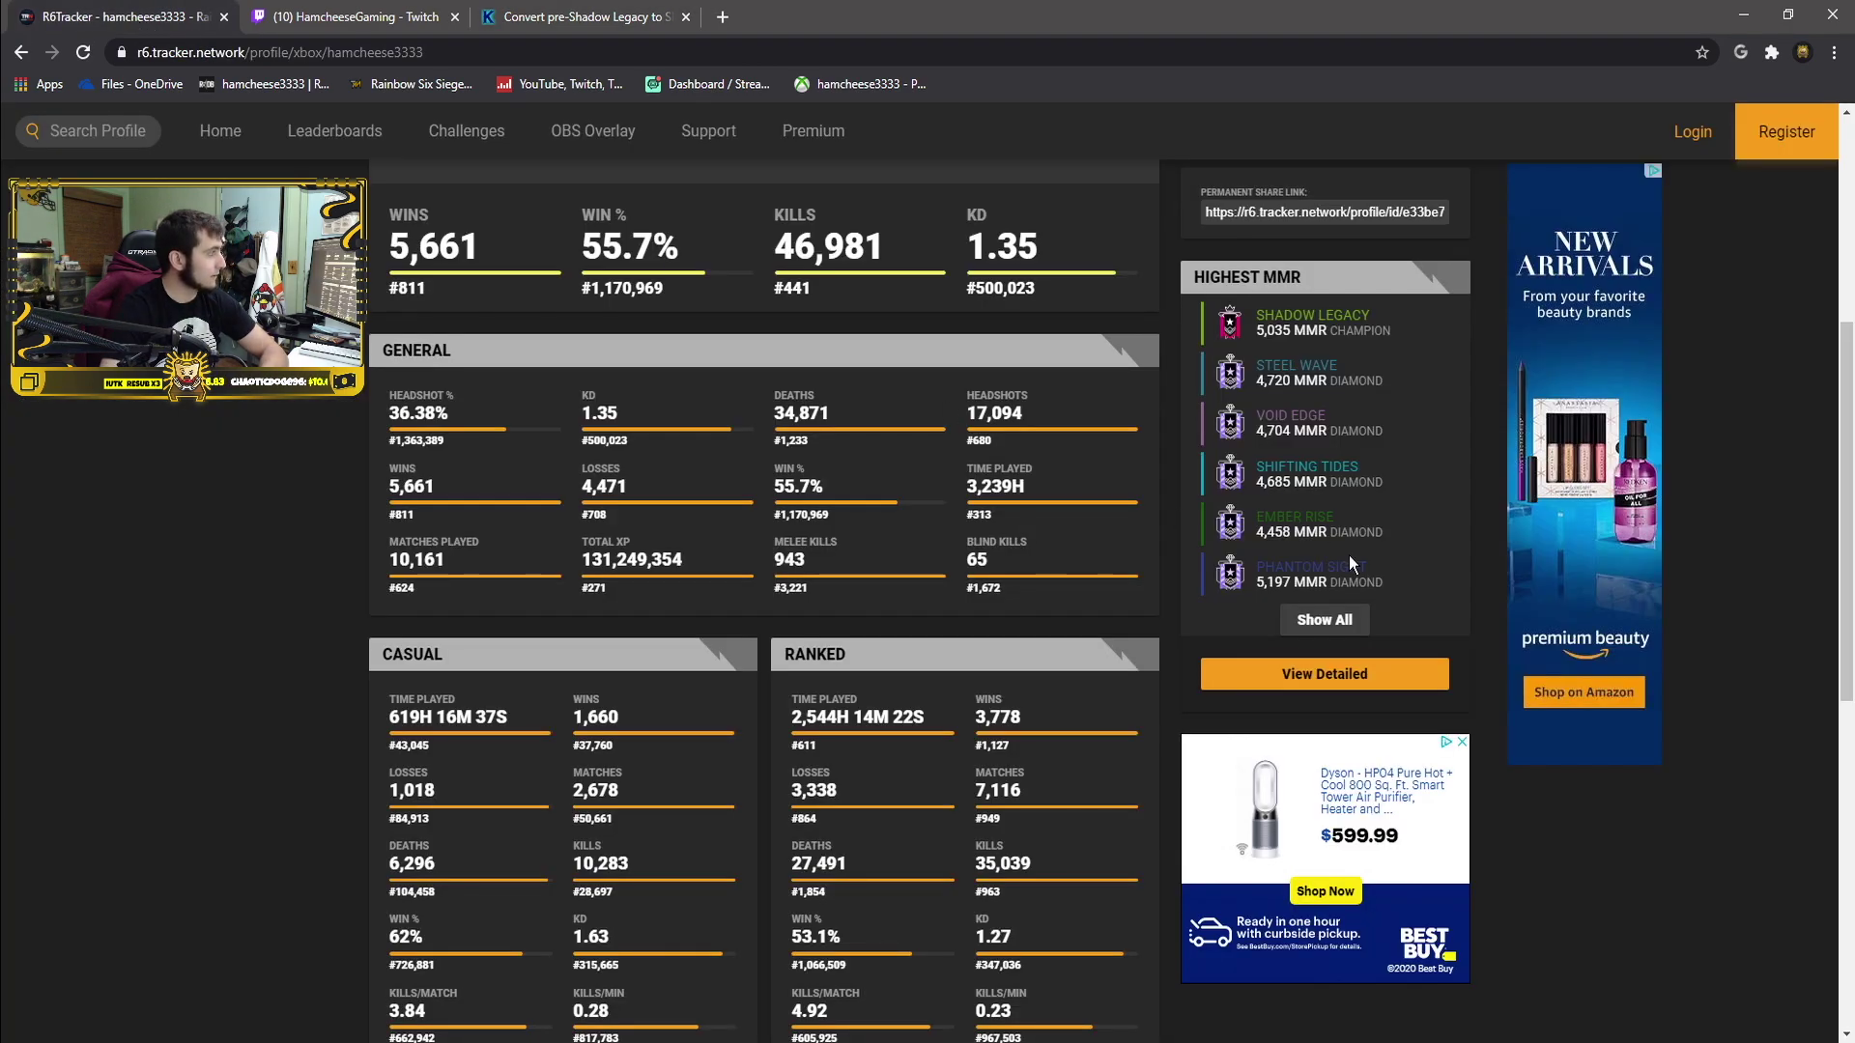
left_click(1325, 619)
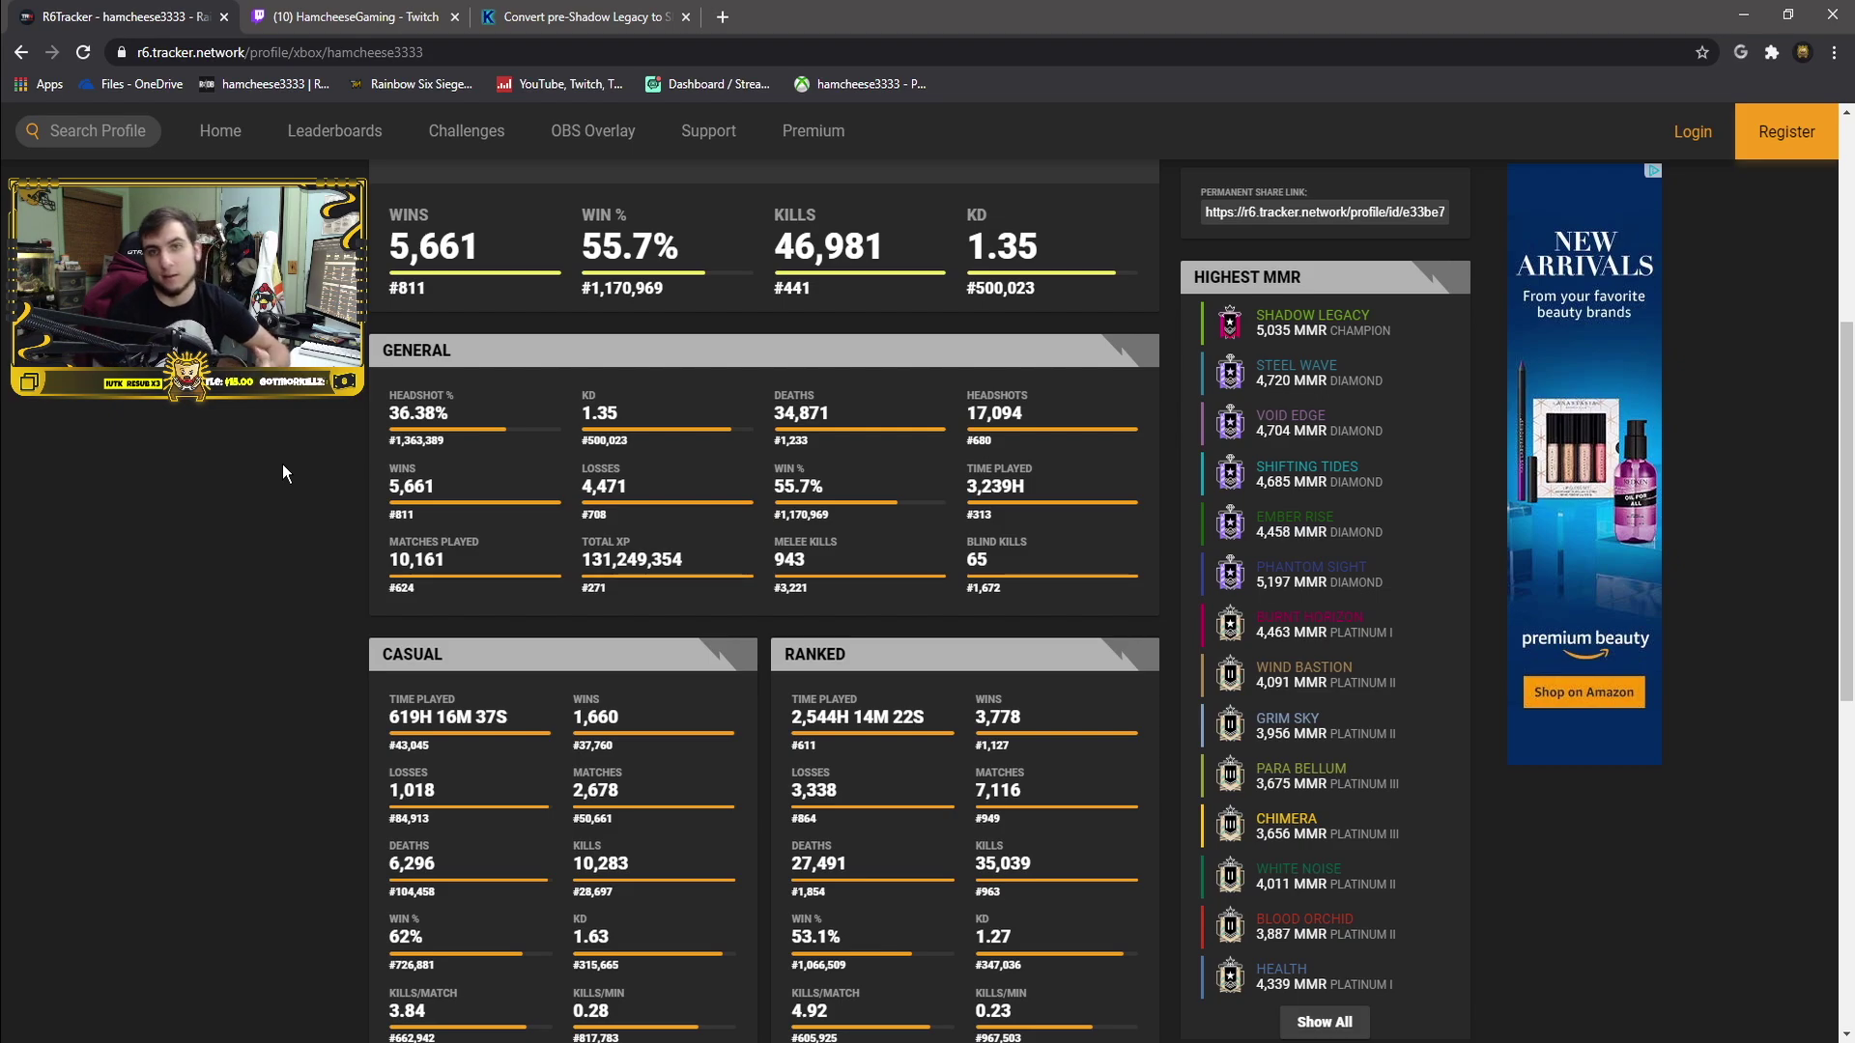
key("F5")
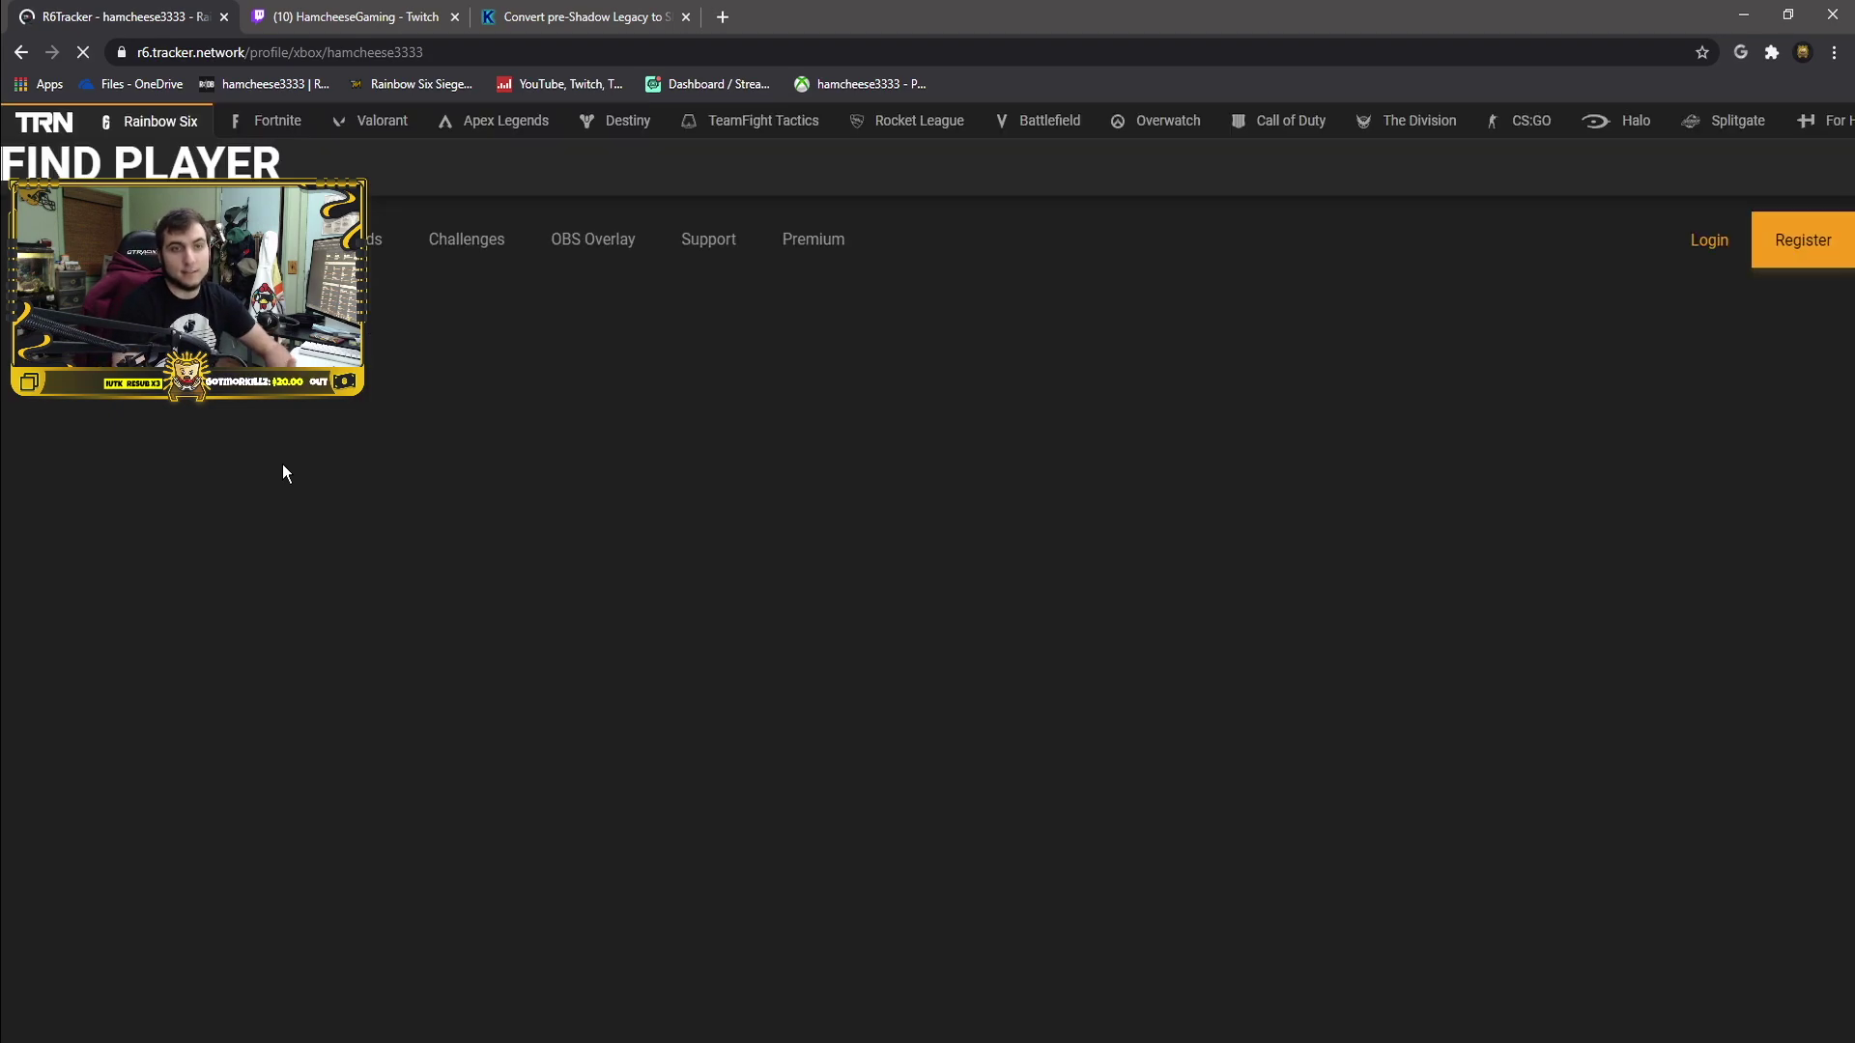